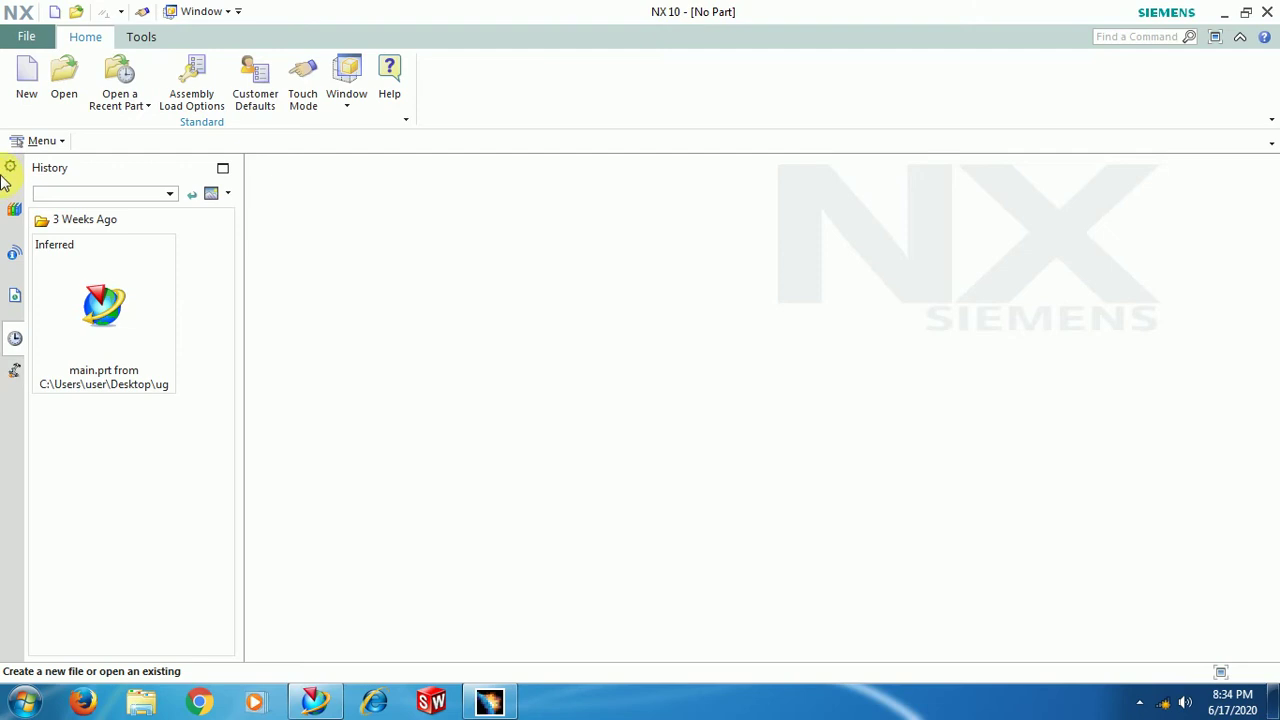
Create a new part from the Model template in millimeters, named model1.prt.
{"action": "left_click", "coordinate": [16, 38]}
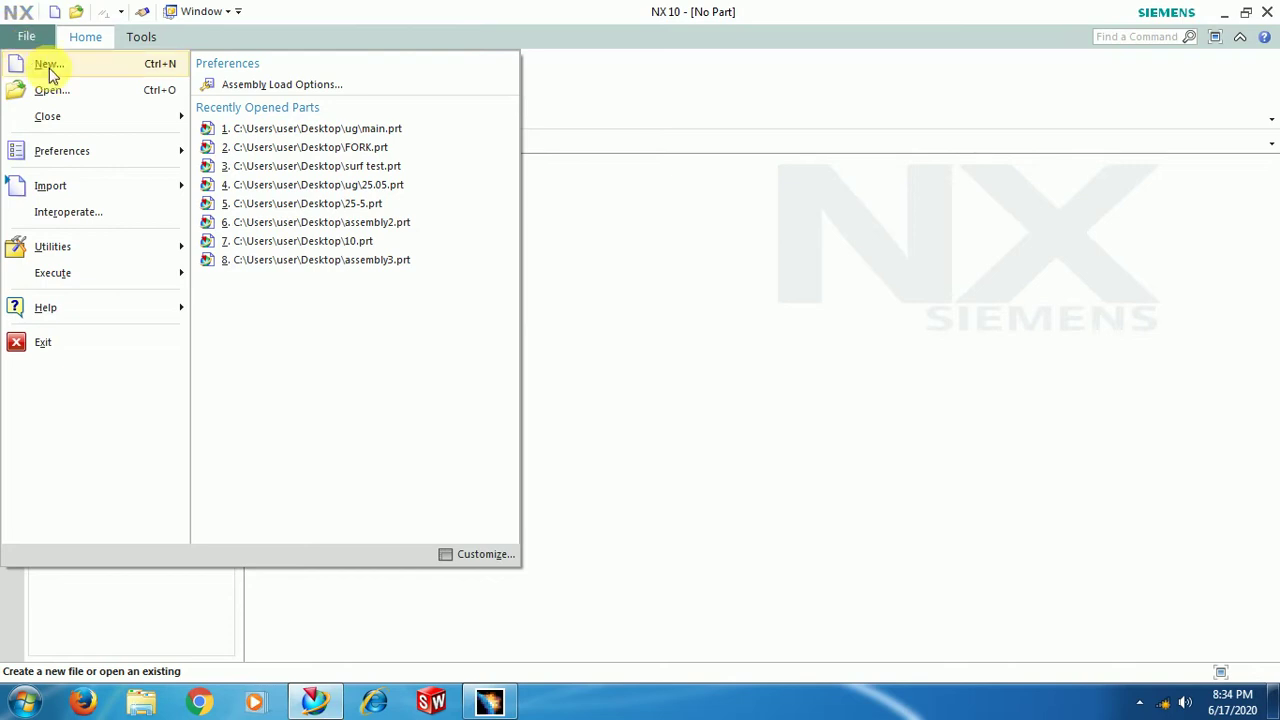
{"action": "left_click", "coordinate": [49, 64]}
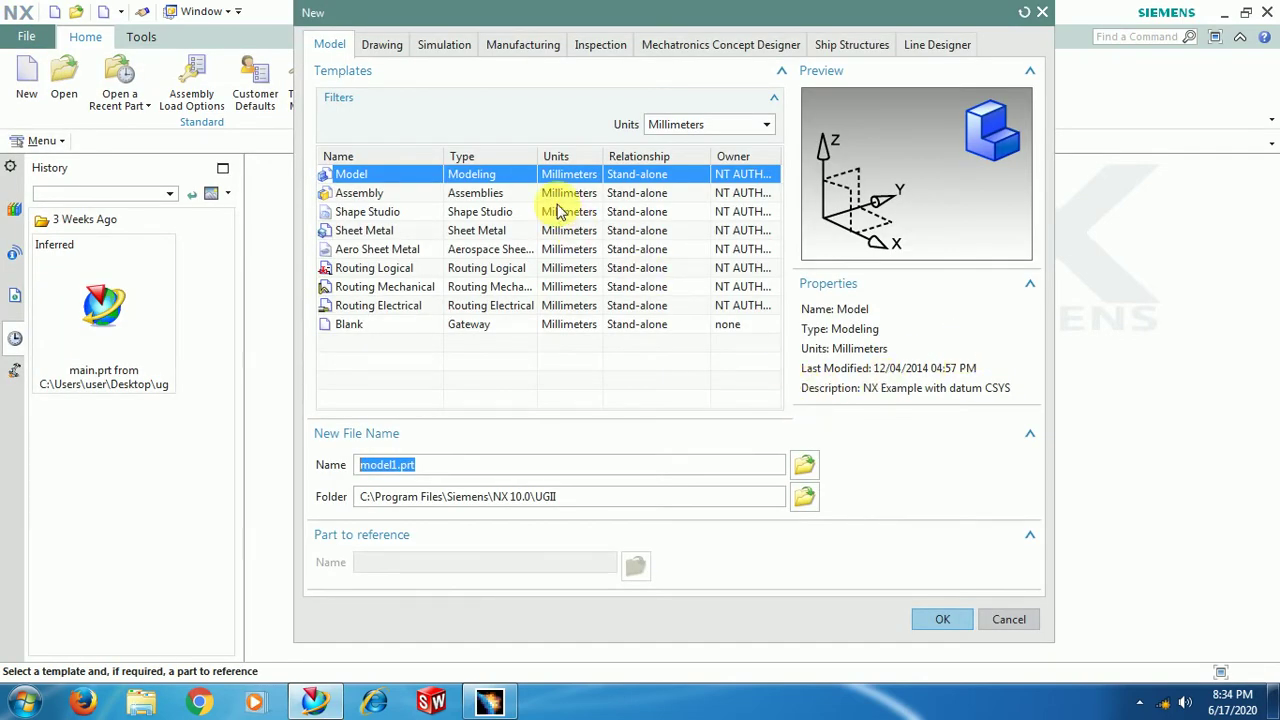
{"action": "left_click", "coordinate": [676, 128]}
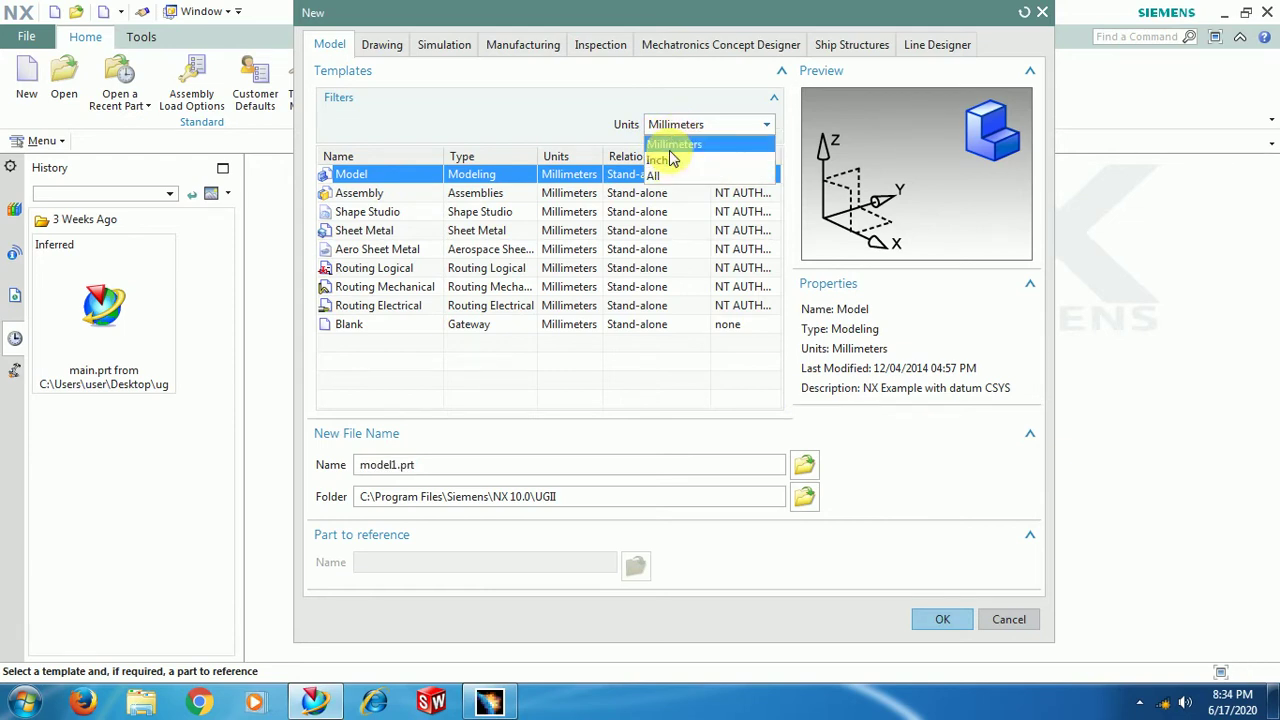
{"action": "left_click", "coordinate": [674, 145]}
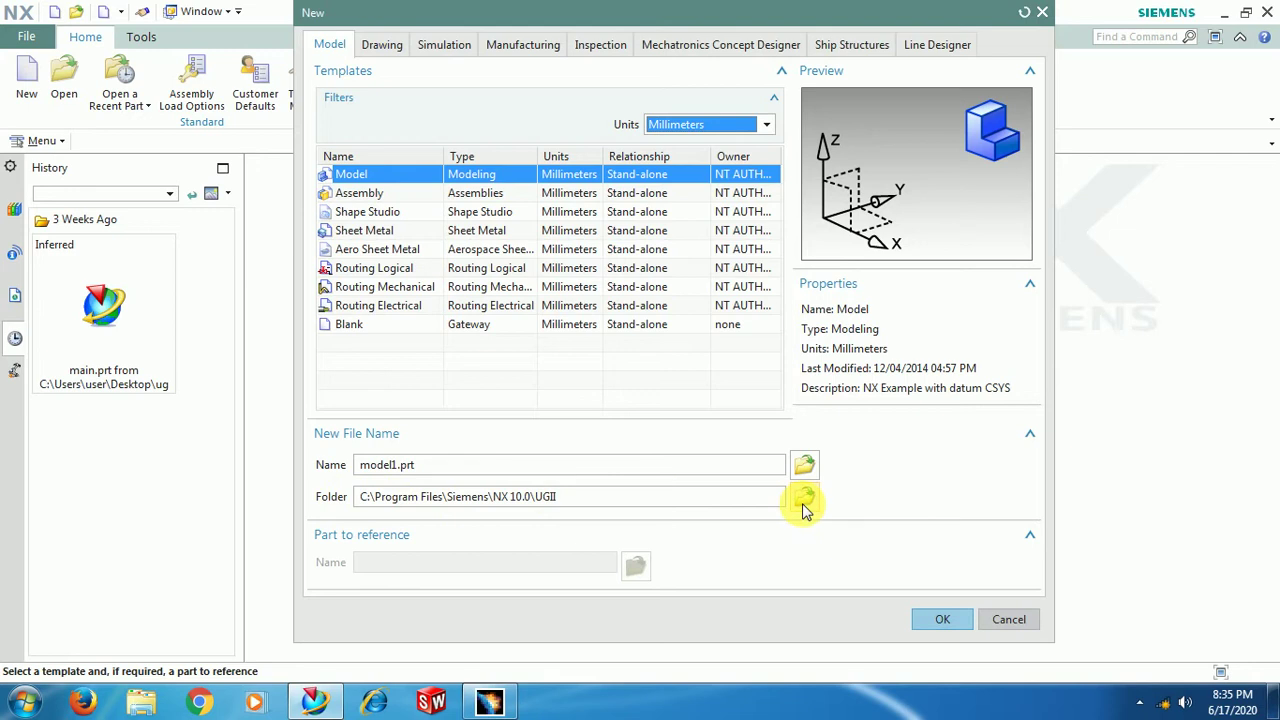
{"action": "left_click", "coordinate": [475, 466]}
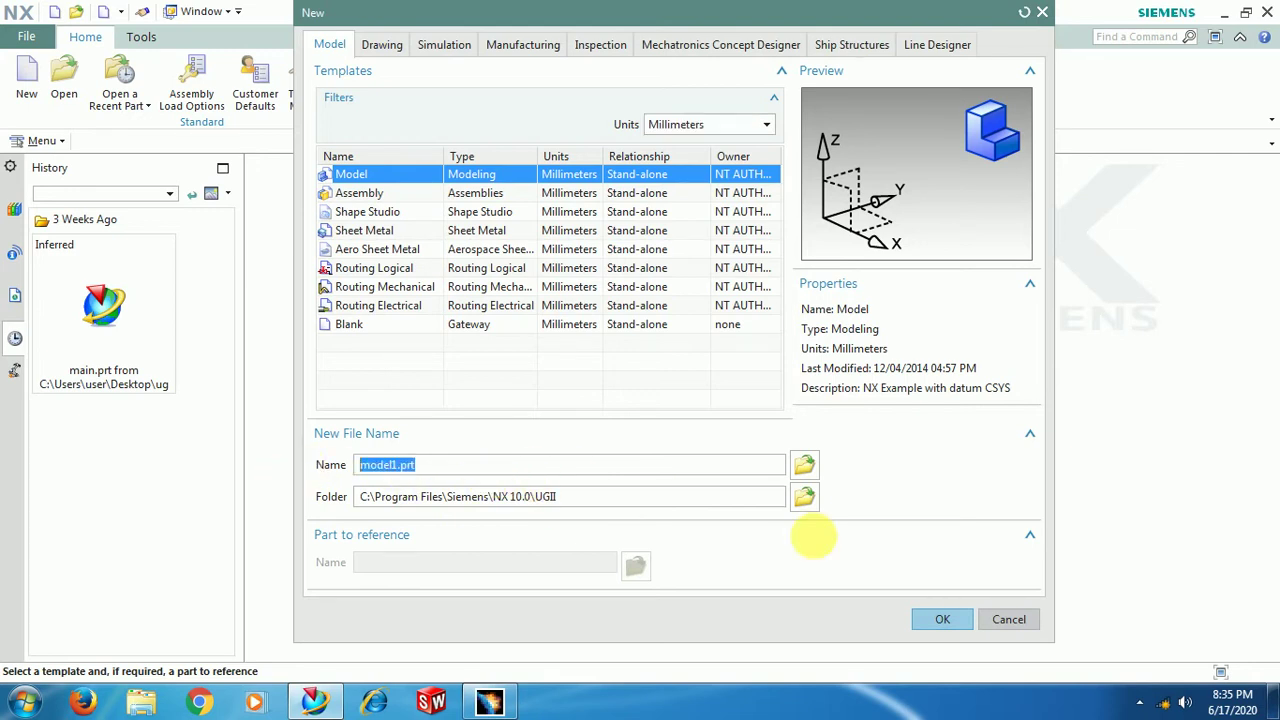
{"action": "left_click", "coordinate": [942, 619]}
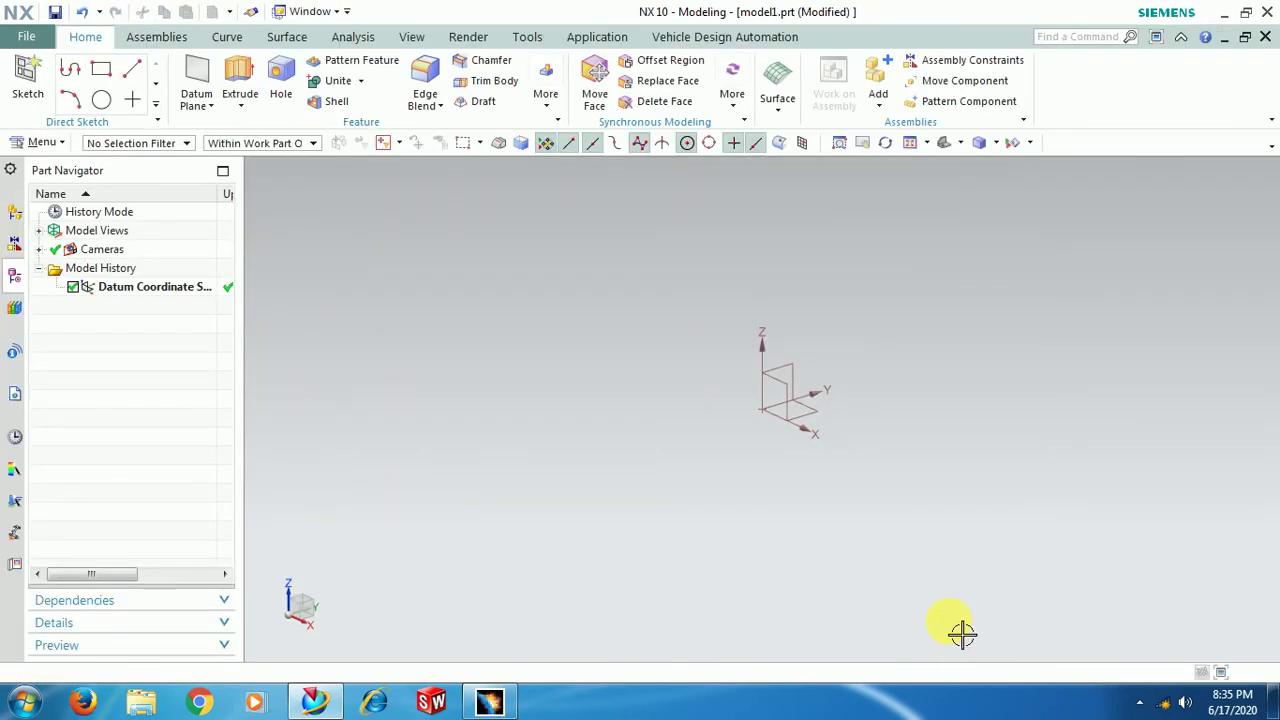
Start a sketch on the YZ plane of the datum coordinate system and open it in the Sketch Task Environment.
{"action": "left_click", "coordinate": [27, 80]}
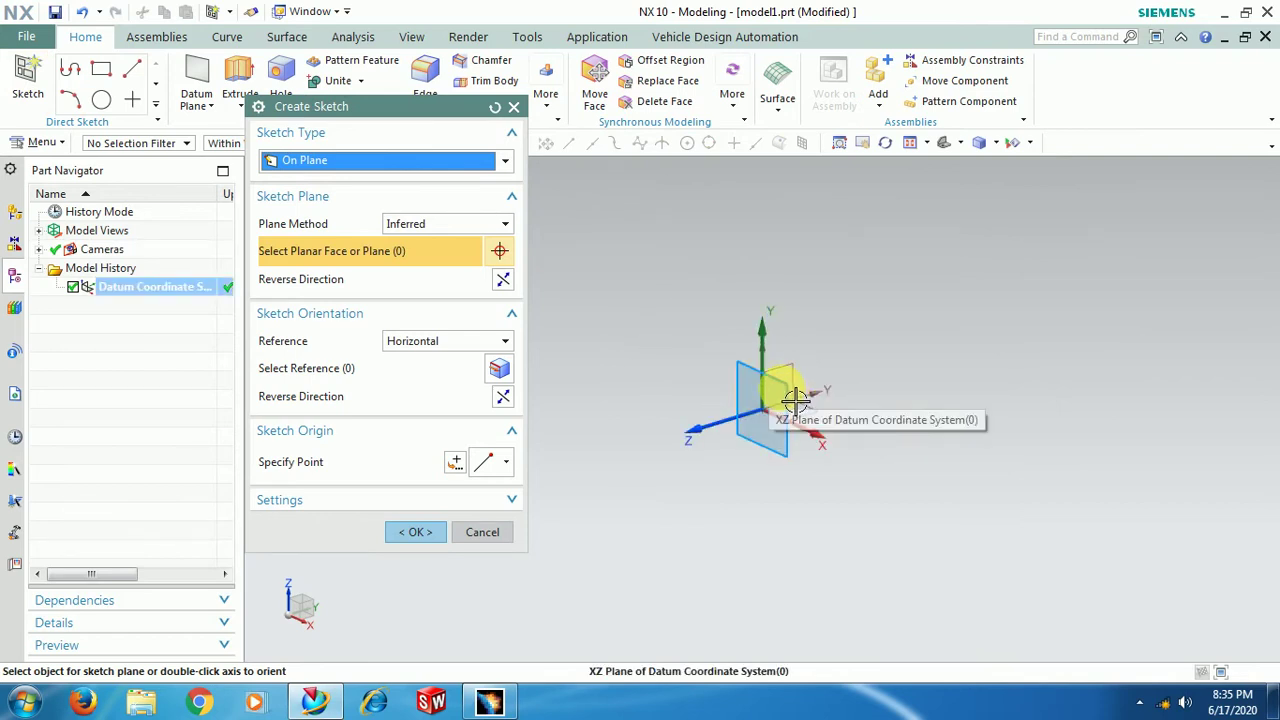
{"action": "left_click", "coordinate": [805, 378]}
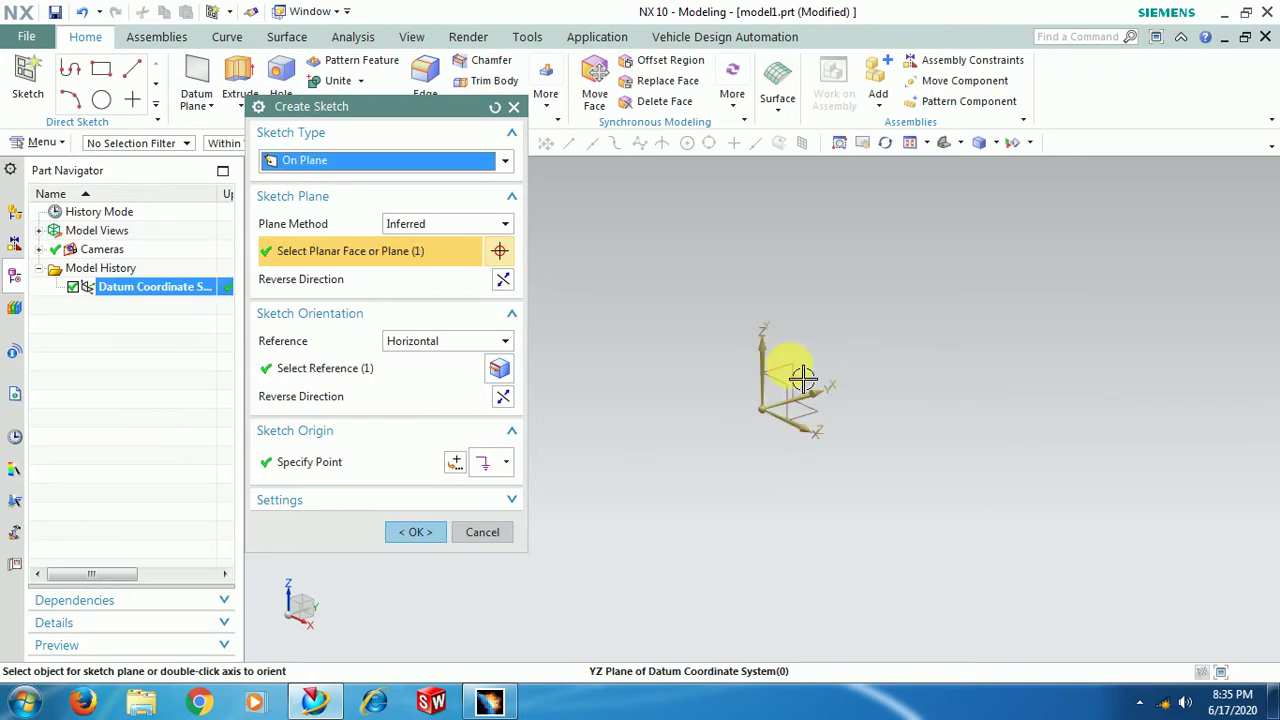
{"action": "left_click", "coordinate": [415, 532]}
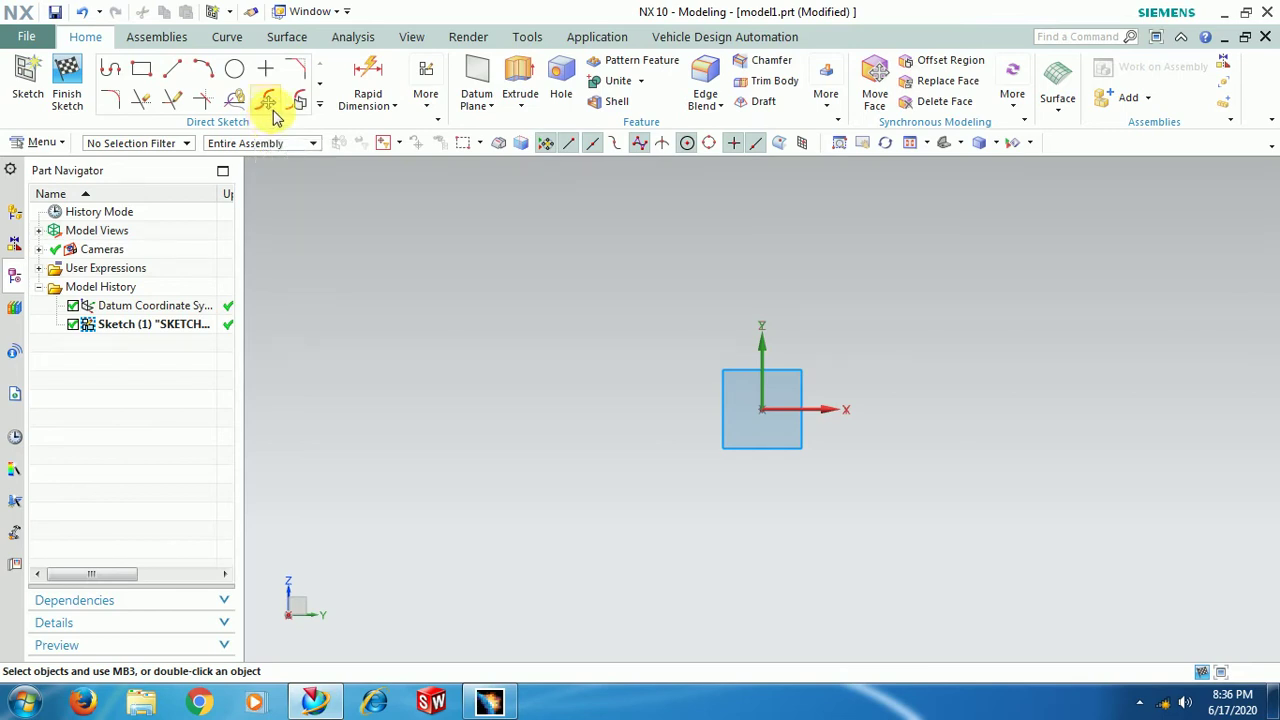
{"action": "left_click", "coordinate": [429, 104]}
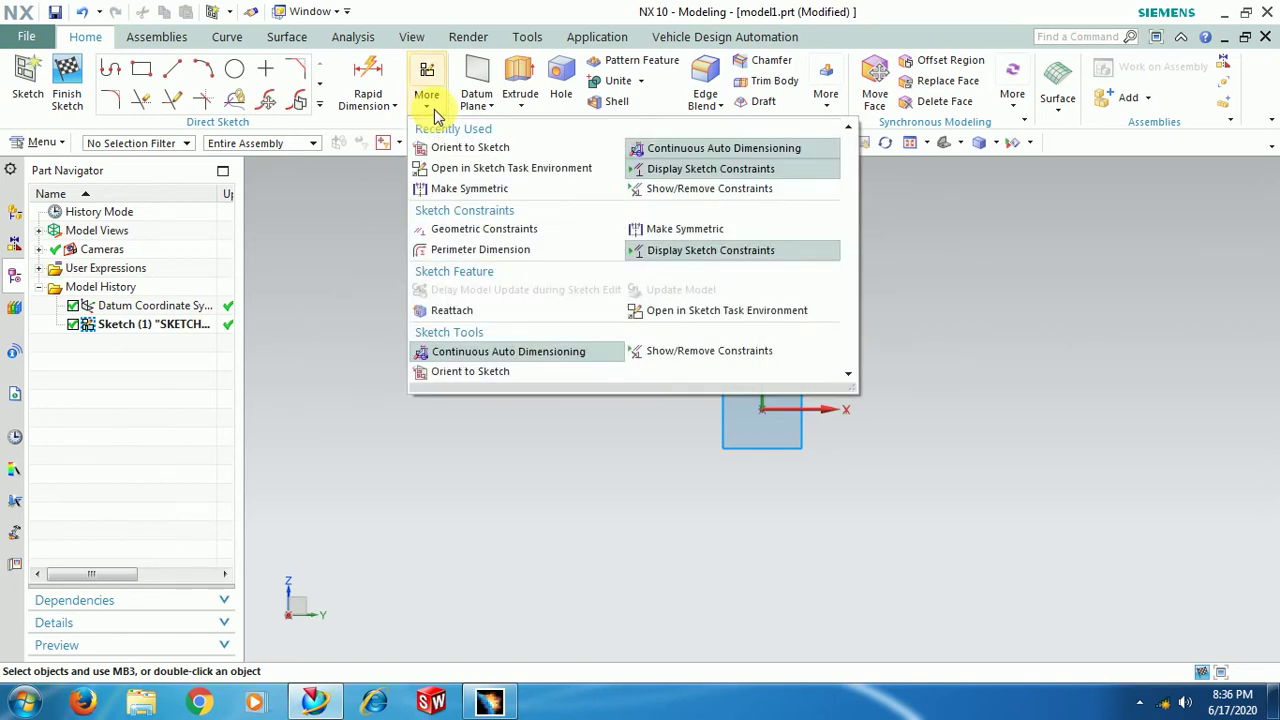
{"action": "left_click", "coordinate": [713, 313]}
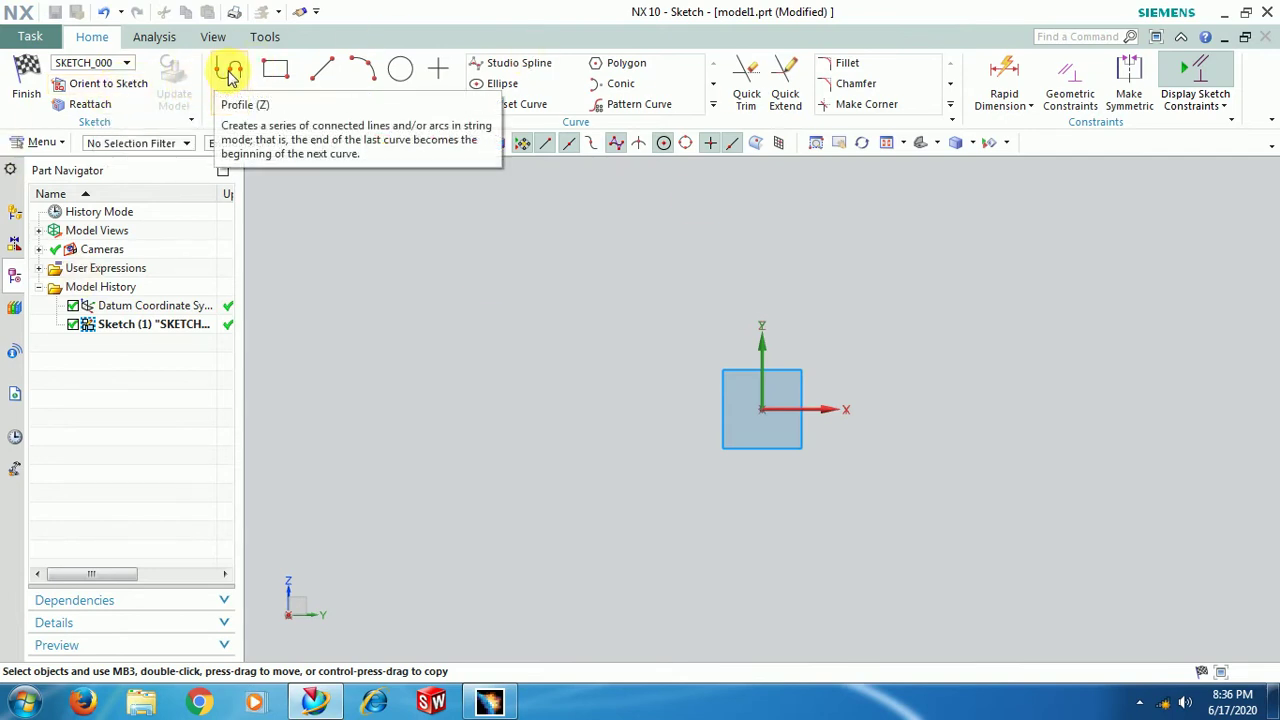
Sketch a two-point rectangle about 130 mm wide and 69 mm high around the sketch origin.
{"action": "left_click", "coordinate": [275, 72]}
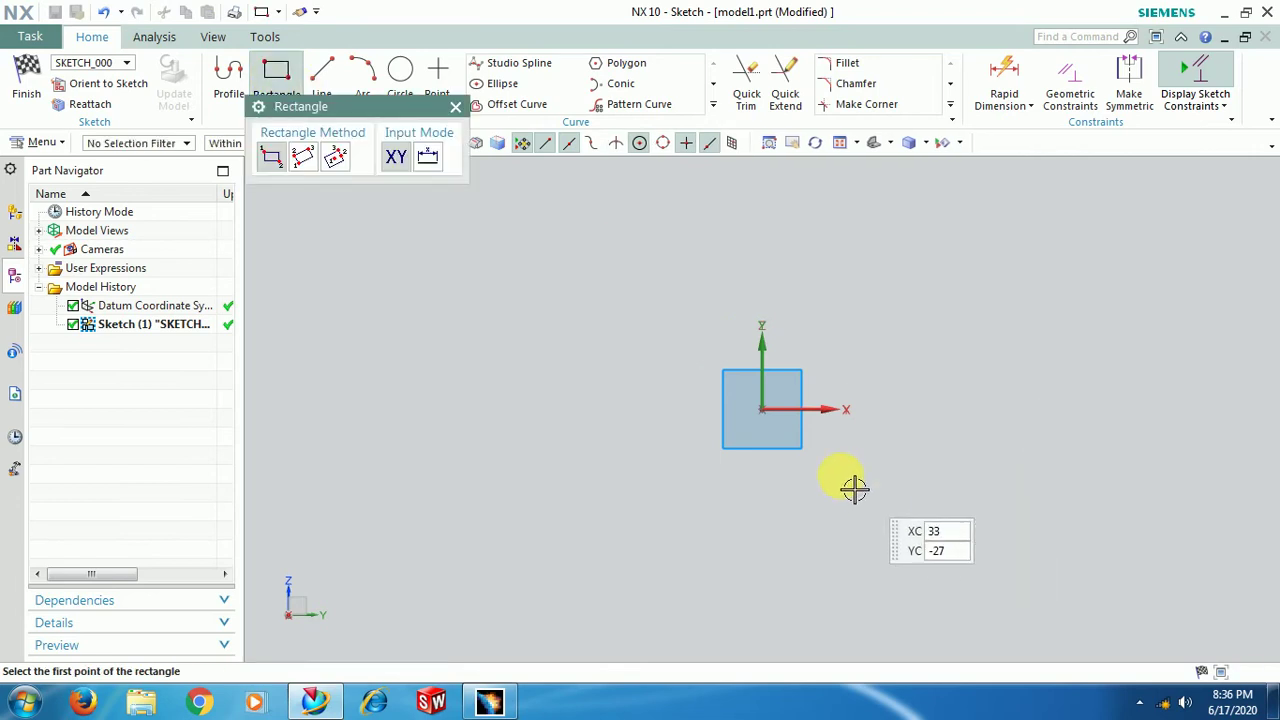
{"action": "left_click", "coordinate": [579, 319]}
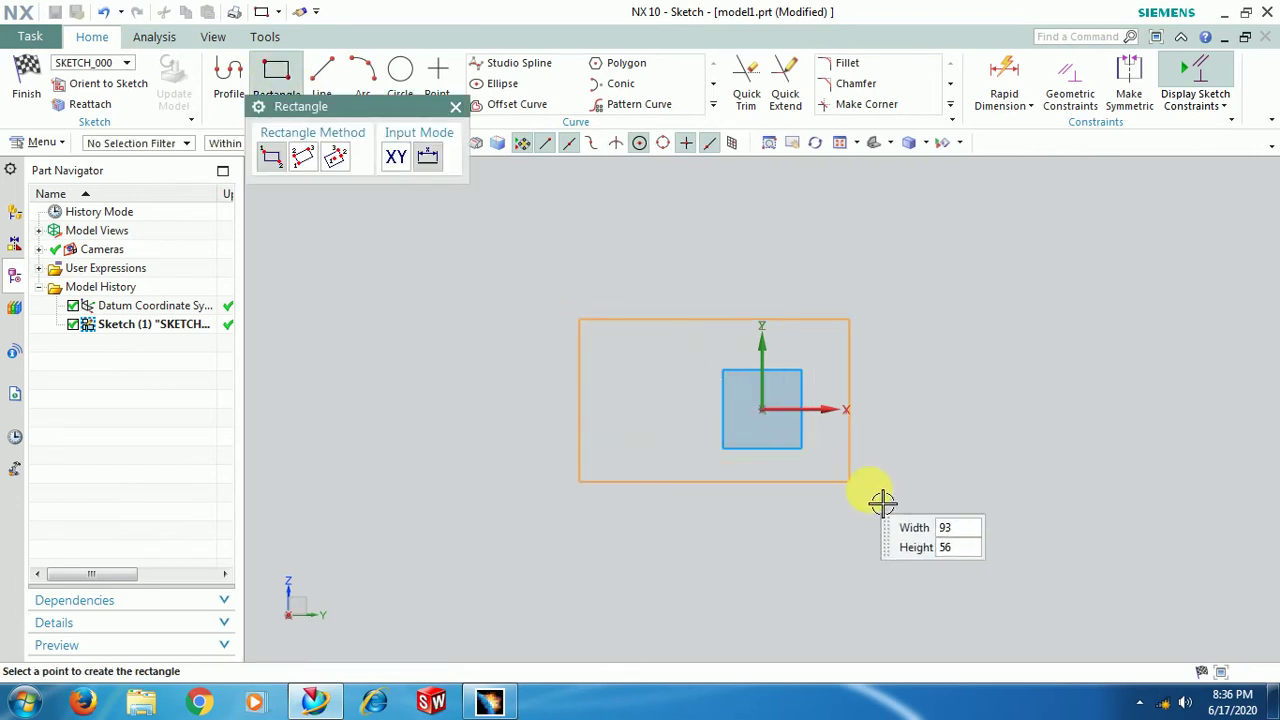
{"action": "left_click", "coordinate": [957, 518]}
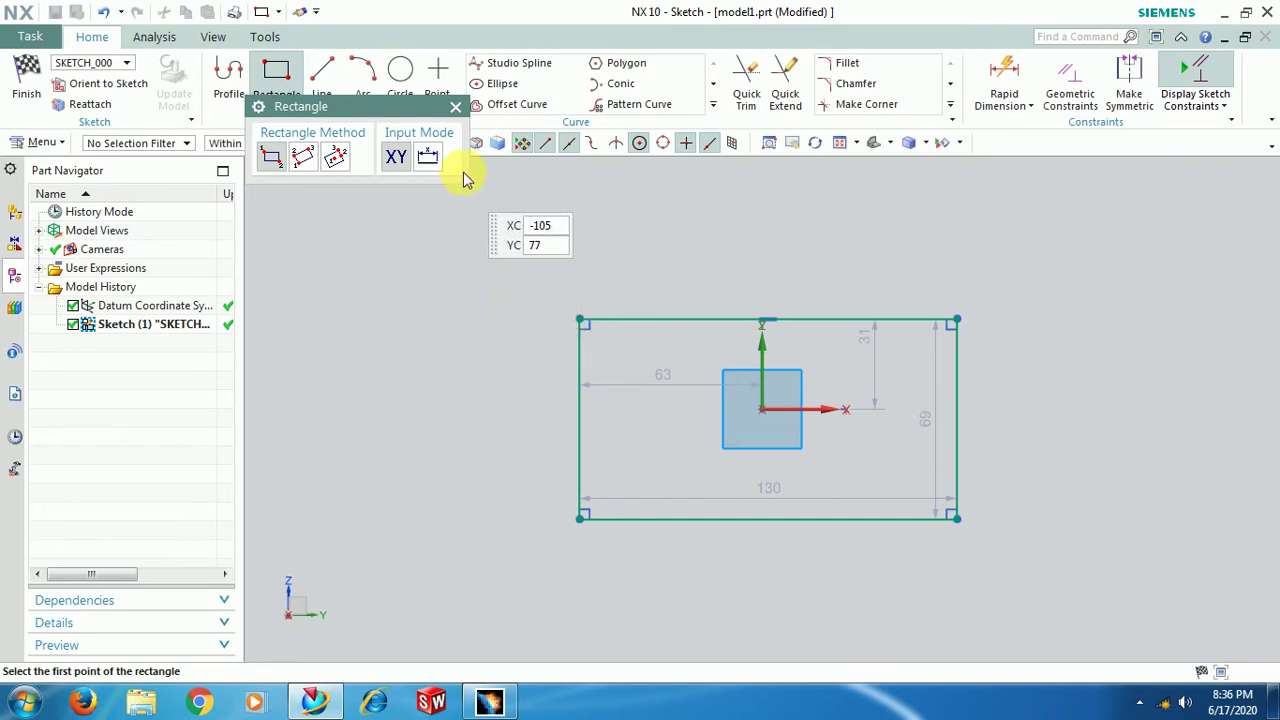
{"action": "left_click", "coordinate": [456, 106]}
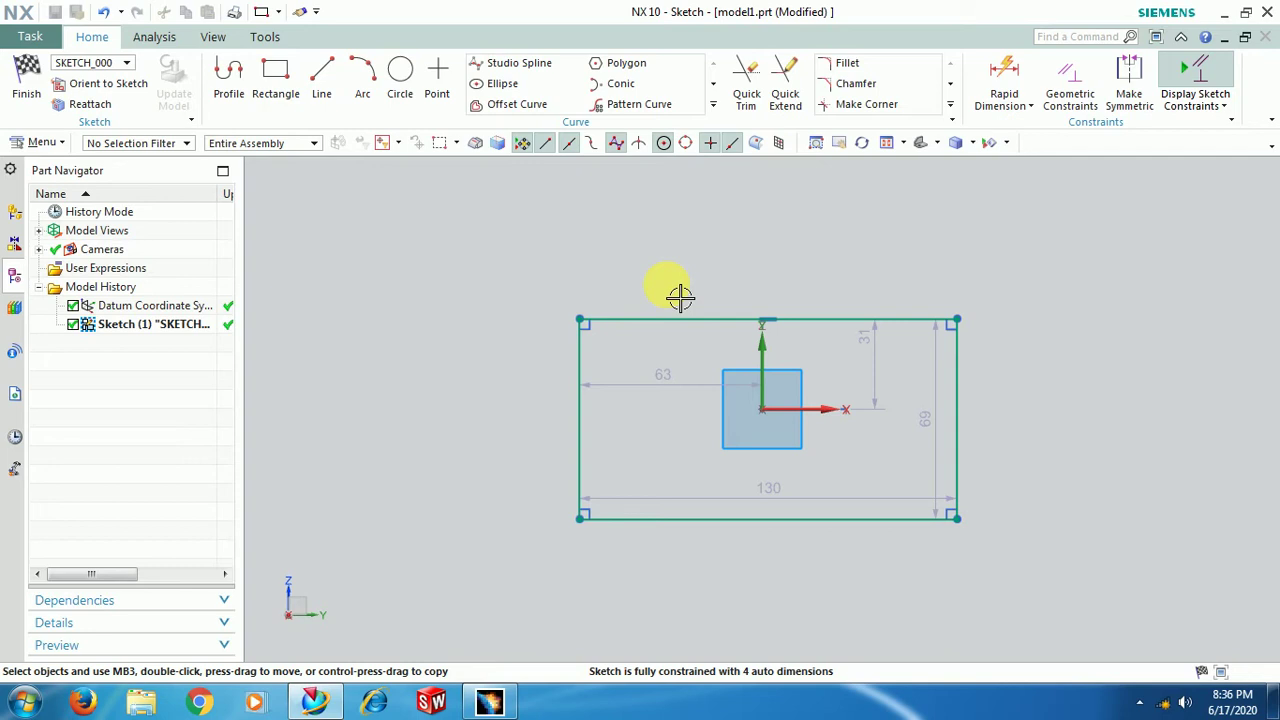
Examine the rectangle sketch in 3D by orbiting, zooming and panning the view.
{"action": "mouse_move", "coordinate": [680, 297]}
{"action": "middle_mouse_down"}
{"action": "mouse_move", "coordinate": [657, 380]}
{"action": "mouse_move", "coordinate": [634, 371]}
{"action": "mouse_move", "coordinate": [746, 296]}
{"action": "mouse_move", "coordinate": [757, 343]}
{"action": "mouse_move", "coordinate": [651, 337]}
{"action": "mouse_move", "coordinate": [731, 323]}
{"action": "mouse_move", "coordinate": [660, 334]}
{"action": "mouse_move", "coordinate": [686, 371]}
{"action": "mouse_move", "coordinate": [760, 385]}
{"action": "middle_mouse_up"}
{"action": "mouse_move", "coordinate": [963, 420]}
{"action": "middle_mouse_down"}
{"action": "mouse_move", "coordinate": [946, 374]}
{"action": "mouse_move", "coordinate": [966, 354]}
{"action": "mouse_move", "coordinate": [818, 363]}
{"action": "mouse_move", "coordinate": [846, 309]}
{"action": "mouse_move", "coordinate": [886, 331]}
{"action": "mouse_move", "coordinate": [880, 360]}
{"action": "mouse_move", "coordinate": [860, 347]}
{"action": "middle_mouse_up"}
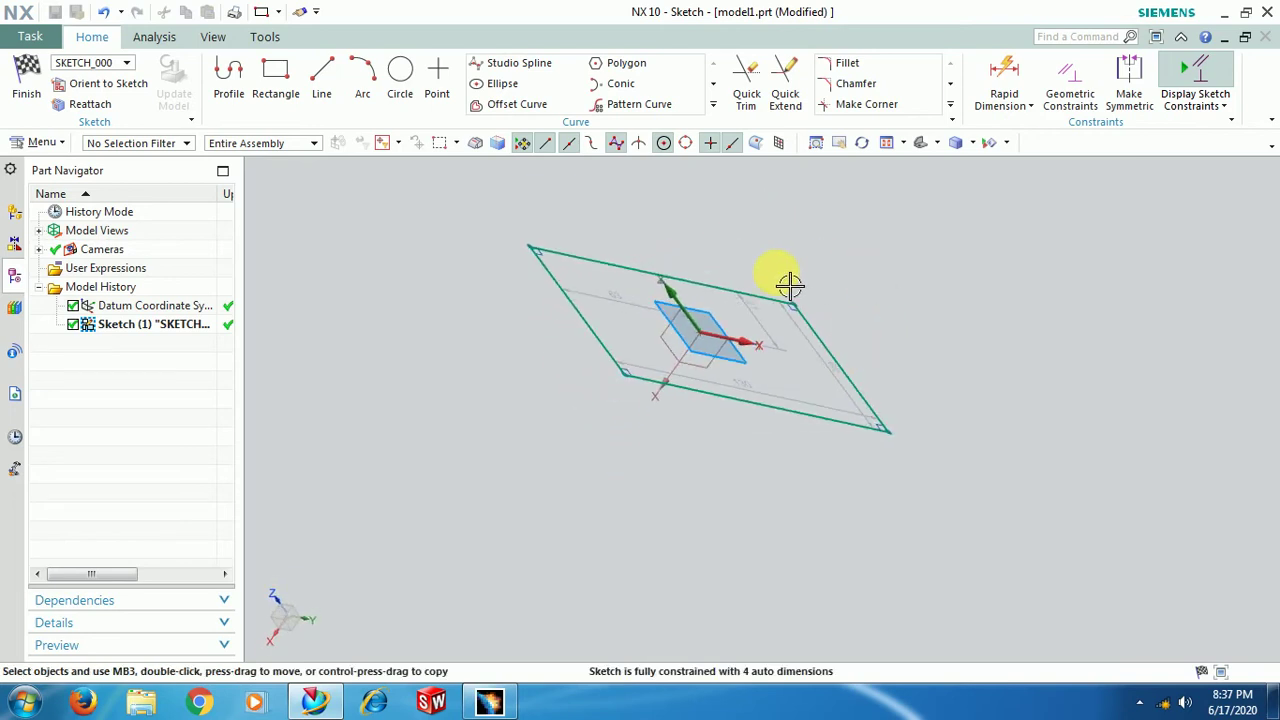
{"action": "scroll", "coordinate": [786, 283], "scroll_direction": "up", "scroll_amount": 6}
{"action": "scroll", "coordinate": [789, 286], "scroll_direction": "down", "scroll_amount": 8}
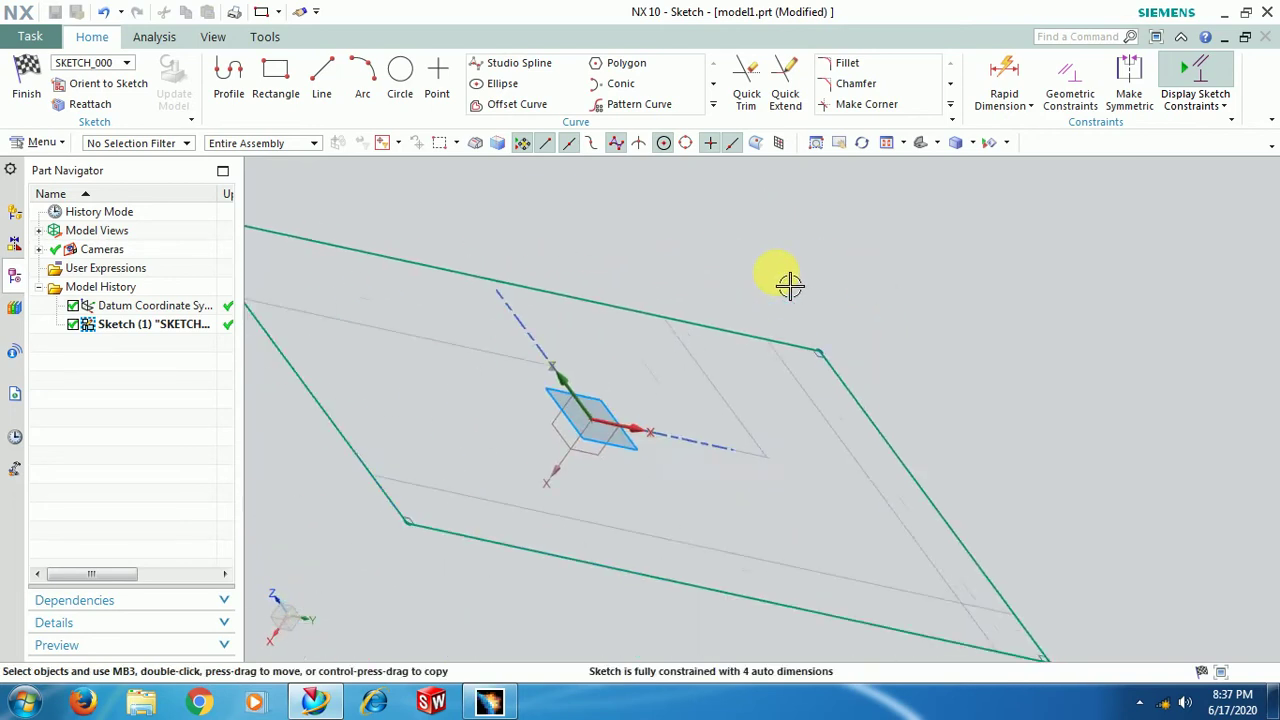
{"action": "scroll", "coordinate": [789, 286], "scroll_direction": "up", "scroll_amount": 8}
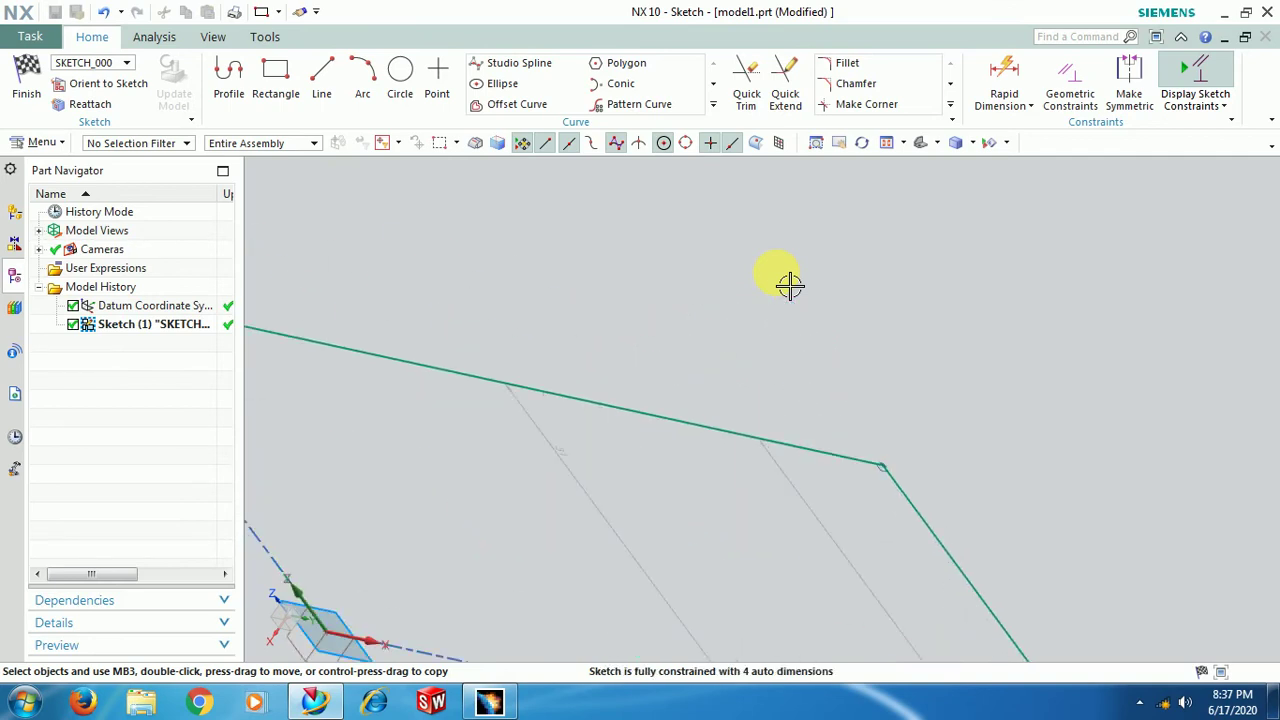
{"action": "scroll", "coordinate": [789, 286], "scroll_direction": "down", "scroll_amount": 8}
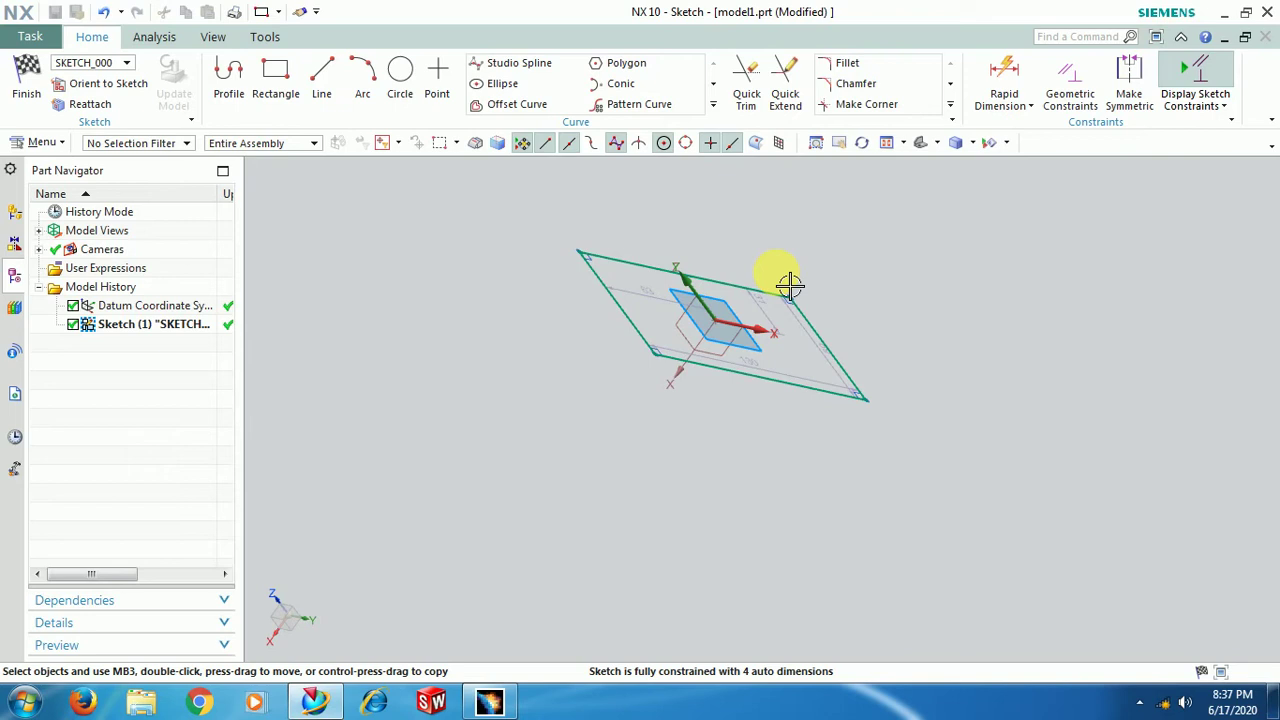
{"action": "mouse_move", "coordinate": [789, 286]}
{"action": "middle_mouse_down", "text": "shift"}
{"action": "mouse_move", "coordinate": [724, 352]}
{"action": "mouse_move", "coordinate": [891, 257]}
{"action": "mouse_move", "coordinate": [783, 337]}
{"action": "mouse_move", "coordinate": [858, 313]}
{"action": "middle_mouse_up", "text": "shift"}
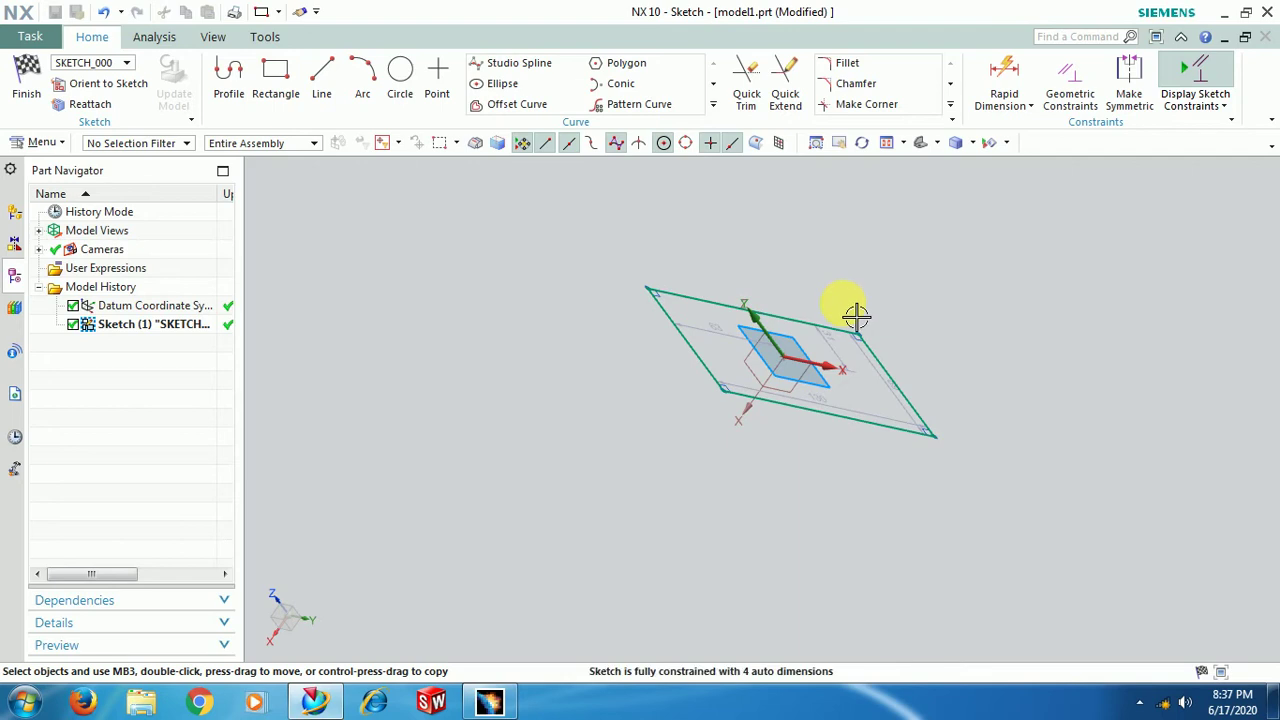
{"action": "mouse_move", "coordinate": [851, 323]}
{"action": "middle_mouse_down"}
{"action": "mouse_move", "coordinate": [791, 334]}
{"action": "mouse_move", "coordinate": [831, 323]}
{"action": "mouse_move", "coordinate": [829, 300]}
{"action": "mouse_move", "coordinate": [428, 222]}
{"action": "middle_mouse_up"}
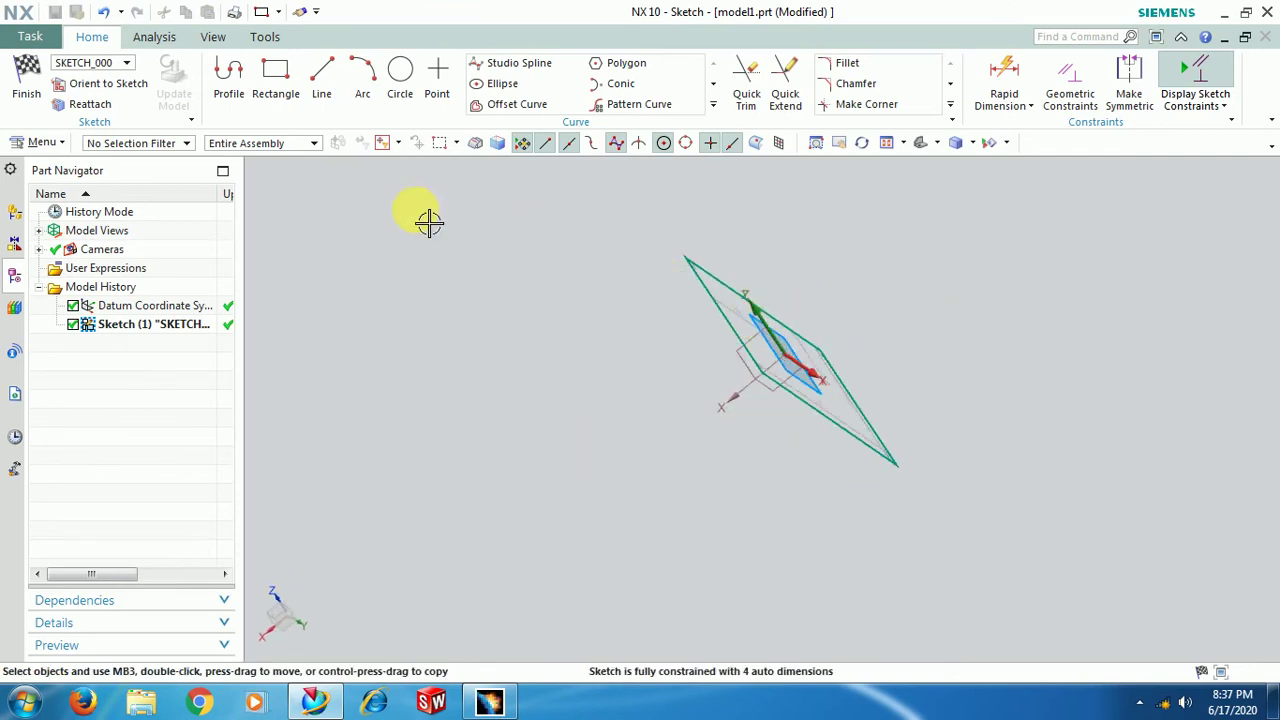
Orient the view back to face the sketch plane and check the whole rectangle.
{"action": "right_click", "coordinate": [118, 88]}
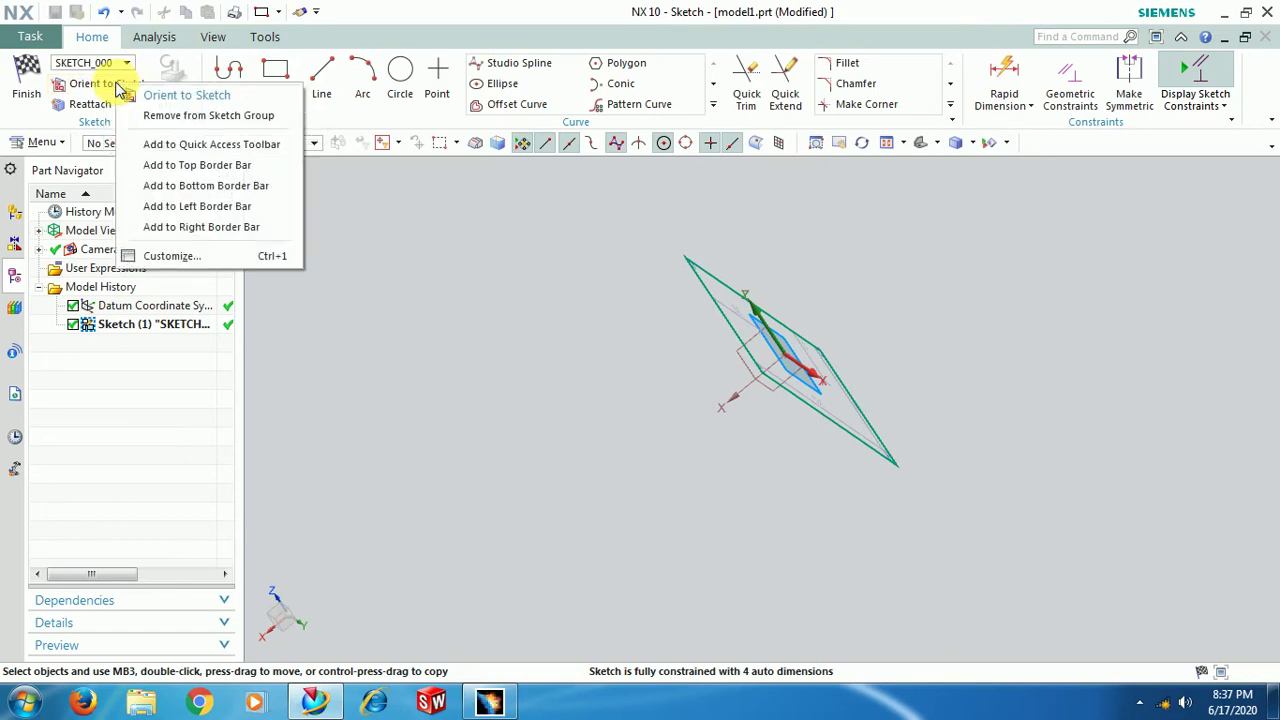
{"action": "left_click", "coordinate": [112, 86]}
{"action": "scroll", "coordinate": [772, 414], "scroll_direction": "up", "scroll_amount": 1}
{"action": "scroll", "coordinate": [772, 414], "scroll_direction": "down", "scroll_amount": 3}
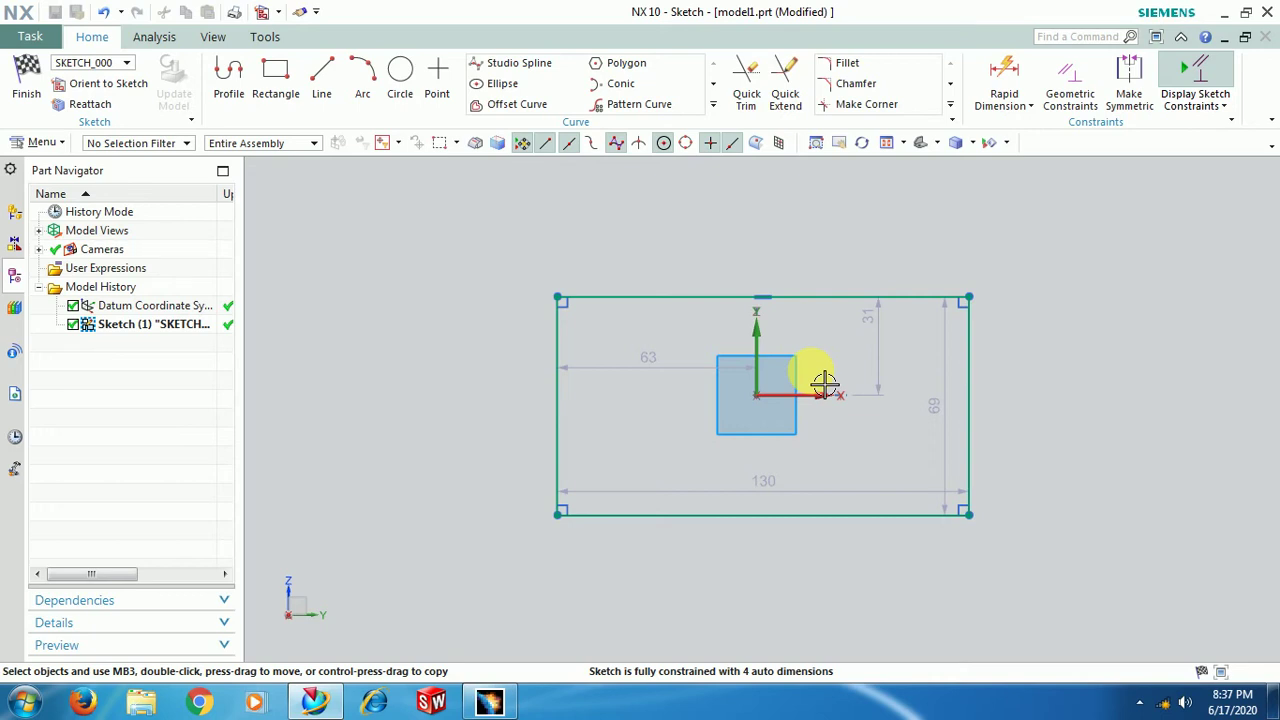
{"action": "scroll", "coordinate": [824, 383], "scroll_direction": "up", "scroll_amount": 1}
{"action": "scroll", "coordinate": [824, 383], "scroll_direction": "down", "scroll_amount": 2}
{"action": "scroll", "coordinate": [824, 383], "scroll_direction": "up", "scroll_amount": 2}
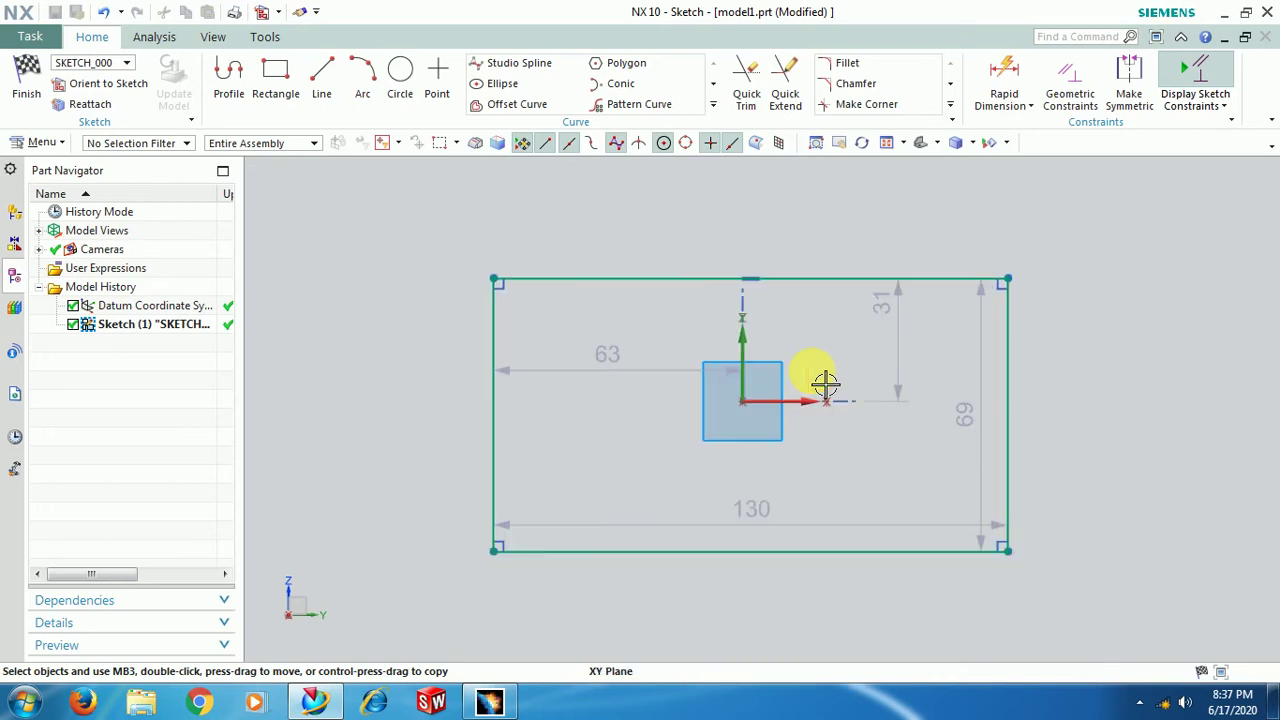
Move the vertical origin dimension closer to the axes and stretch the rectangle freehand to about 142.7 by 83.2 mm.
{"action": "left_click_drag", "start_coordinate": [902, 363], "coordinate": [818, 364]}
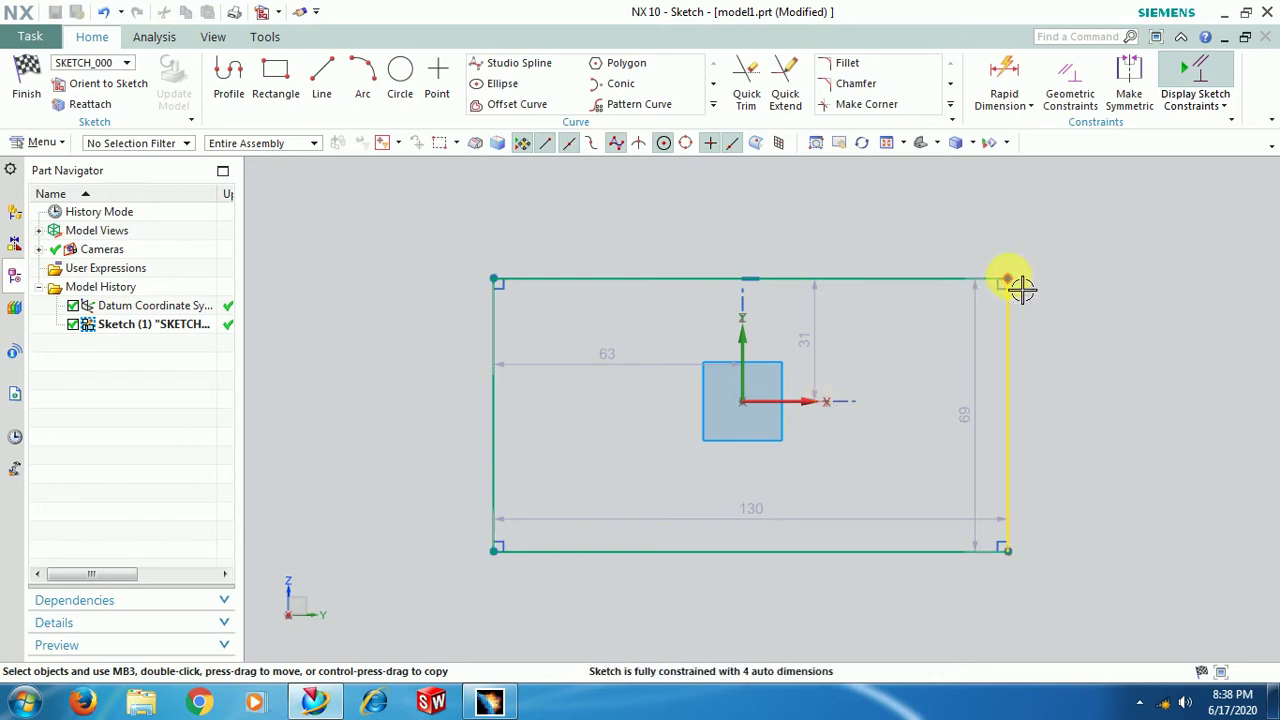
{"action": "left_click_drag", "start_coordinate": [1008, 278], "coordinate": [1014, 223]}
{"action": "left_click_drag", "start_coordinate": [1018, 337], "coordinate": [1058, 337]}
{"action": "scroll", "coordinate": [840, 430], "scroll_direction": "up", "scroll_amount": 3}
{"action": "scroll", "coordinate": [825, 418], "scroll_direction": "down", "scroll_amount": 5}
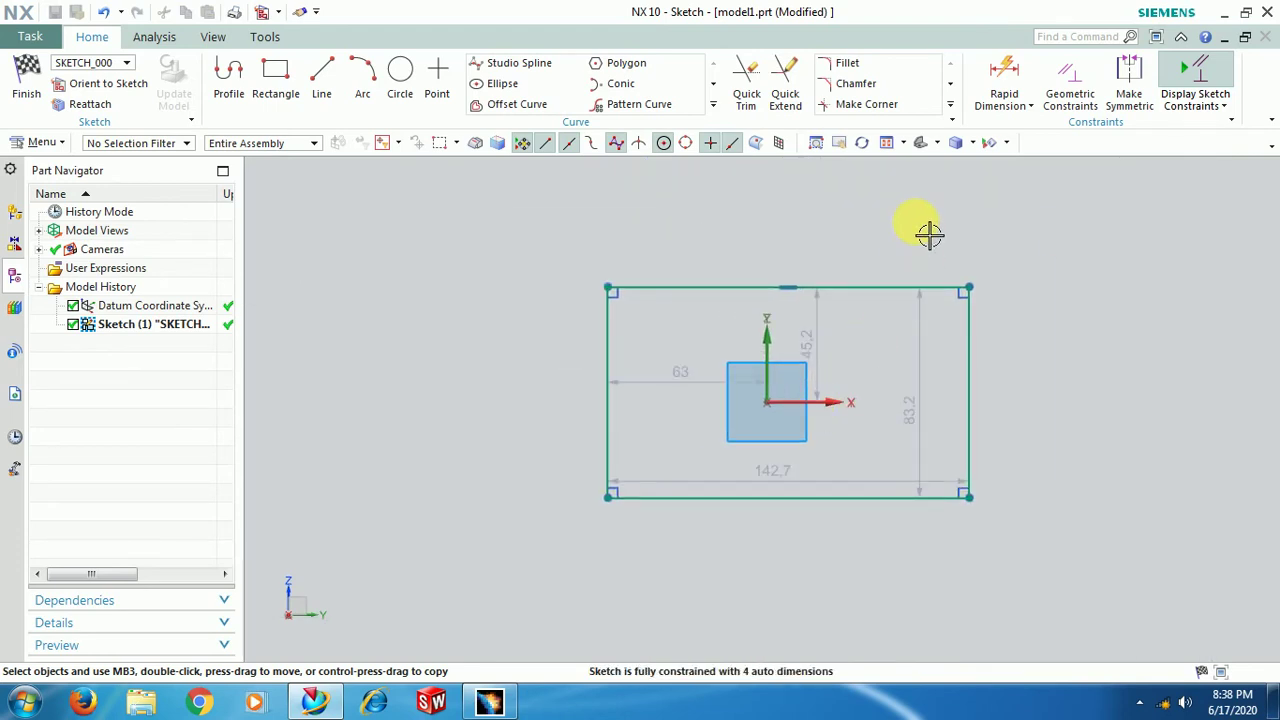
Add a rapid dimension above the rectangle's upper edge and set its width to 140 mm.
{"action": "left_click", "coordinate": [995, 93]}
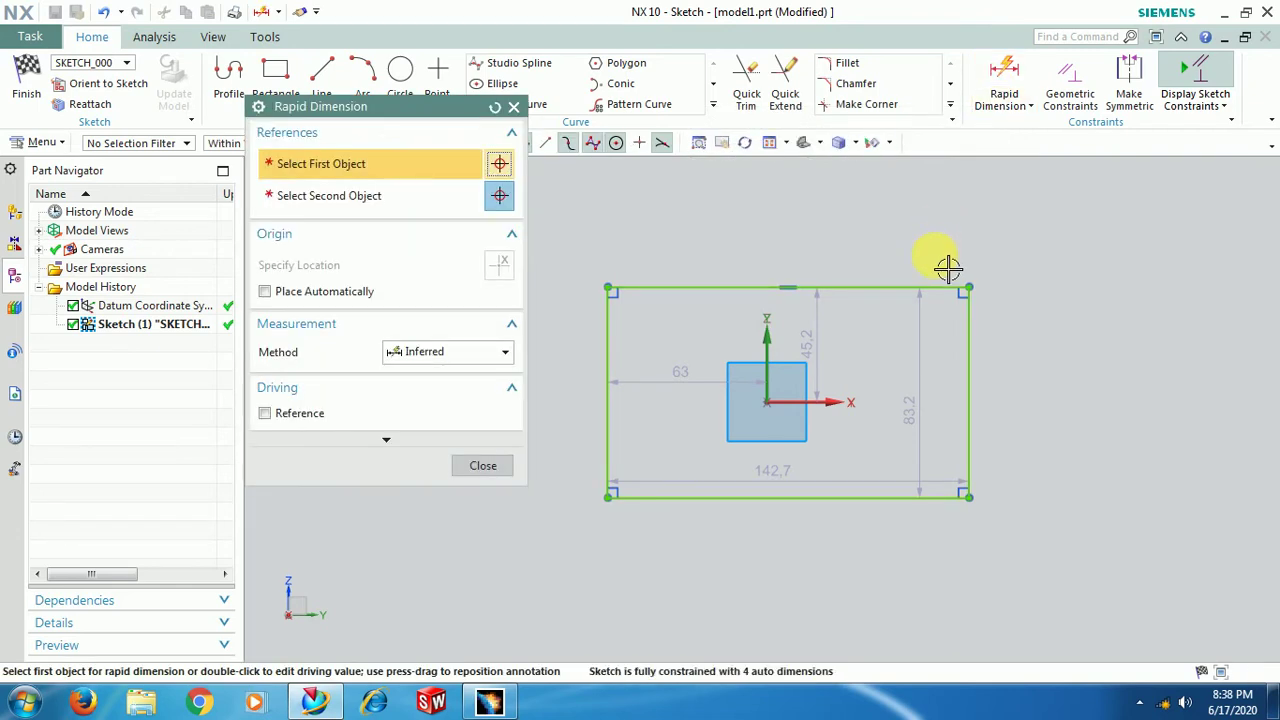
{"action": "left_click", "coordinate": [857, 286]}
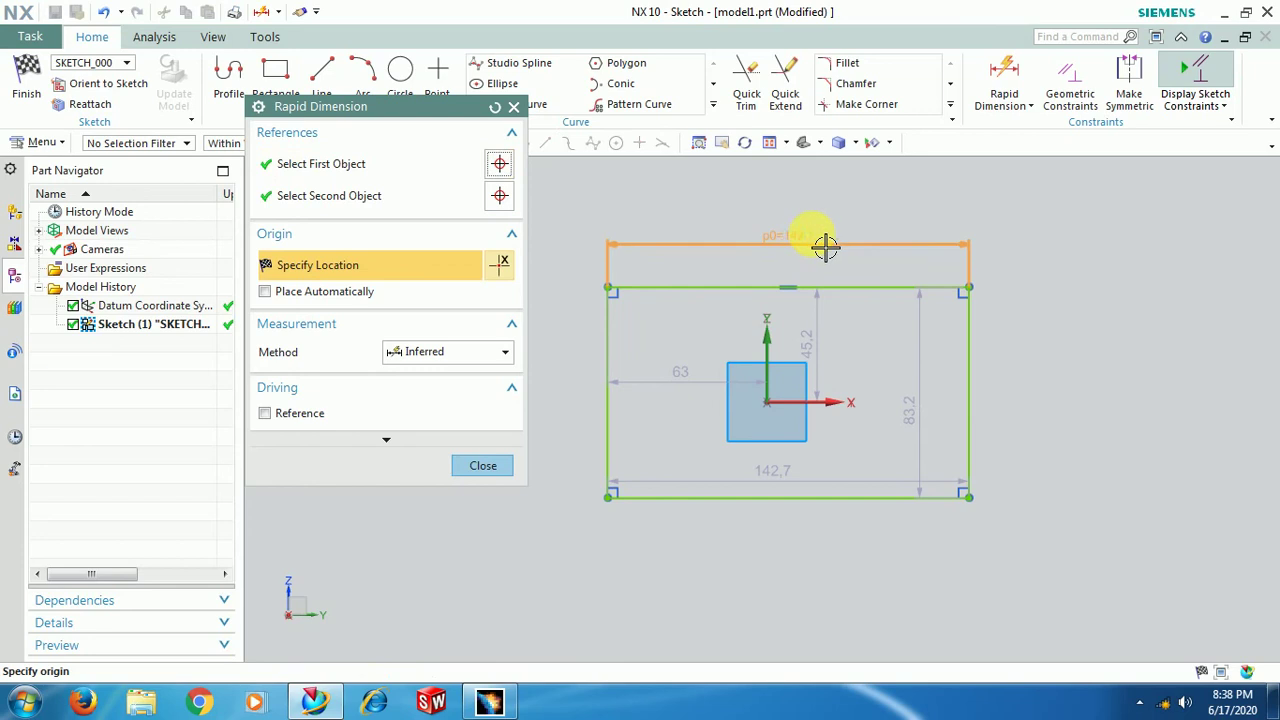
{"action": "left_click", "coordinate": [800, 230]}
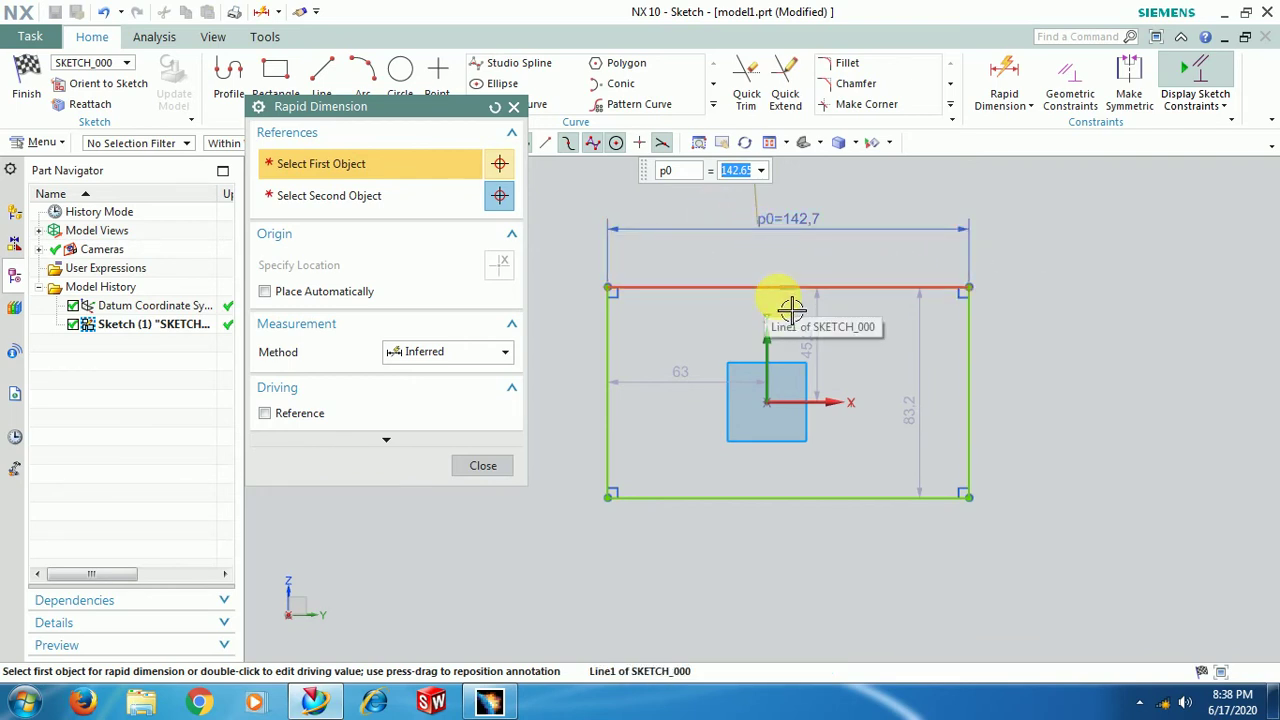
{"action": "type", "text": "140"}
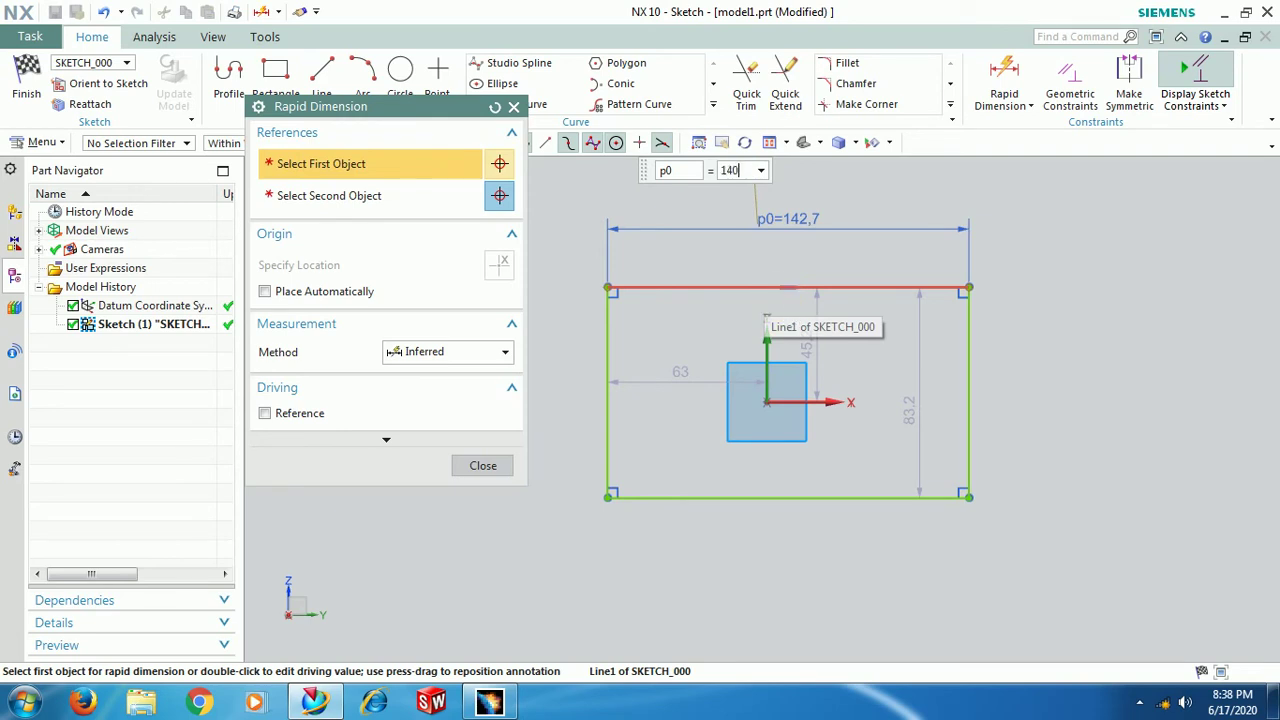
{"action": "left_click", "coordinate": [790, 310]}
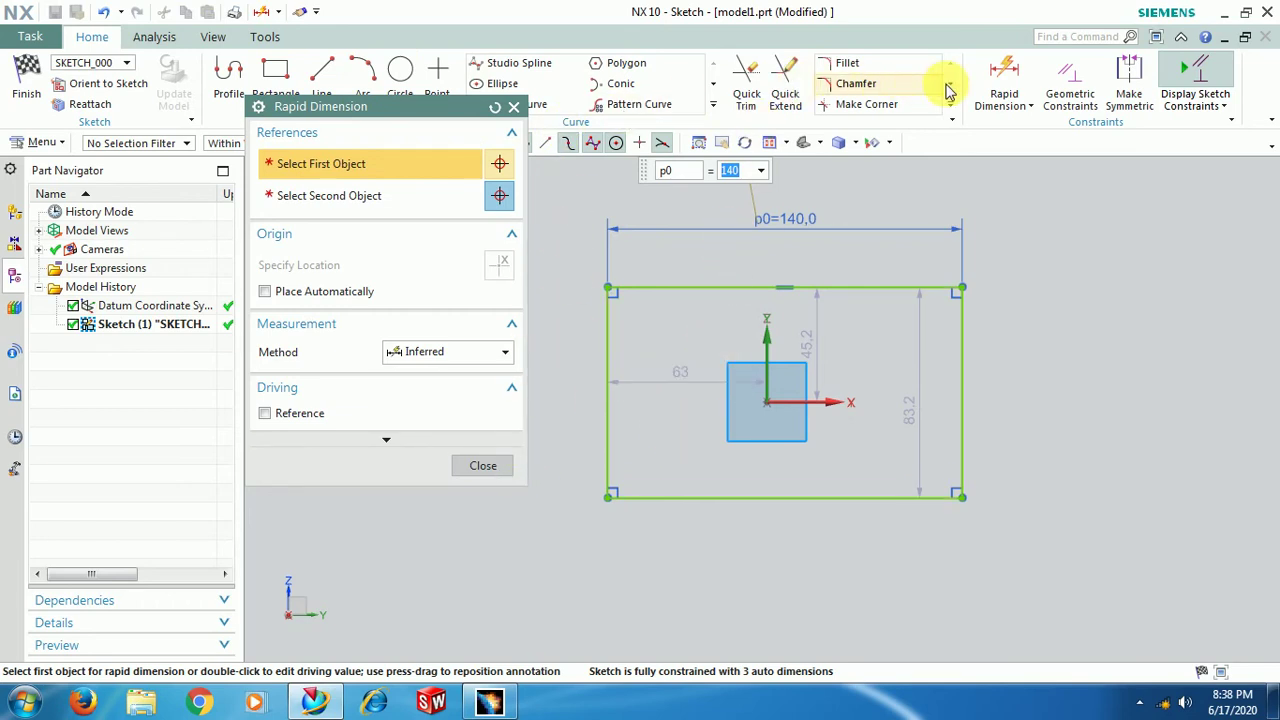
Dimension the rectangle's right edge, set its height to 75 mm, and finish dimensioning.
{"action": "left_click", "coordinate": [964, 393]}
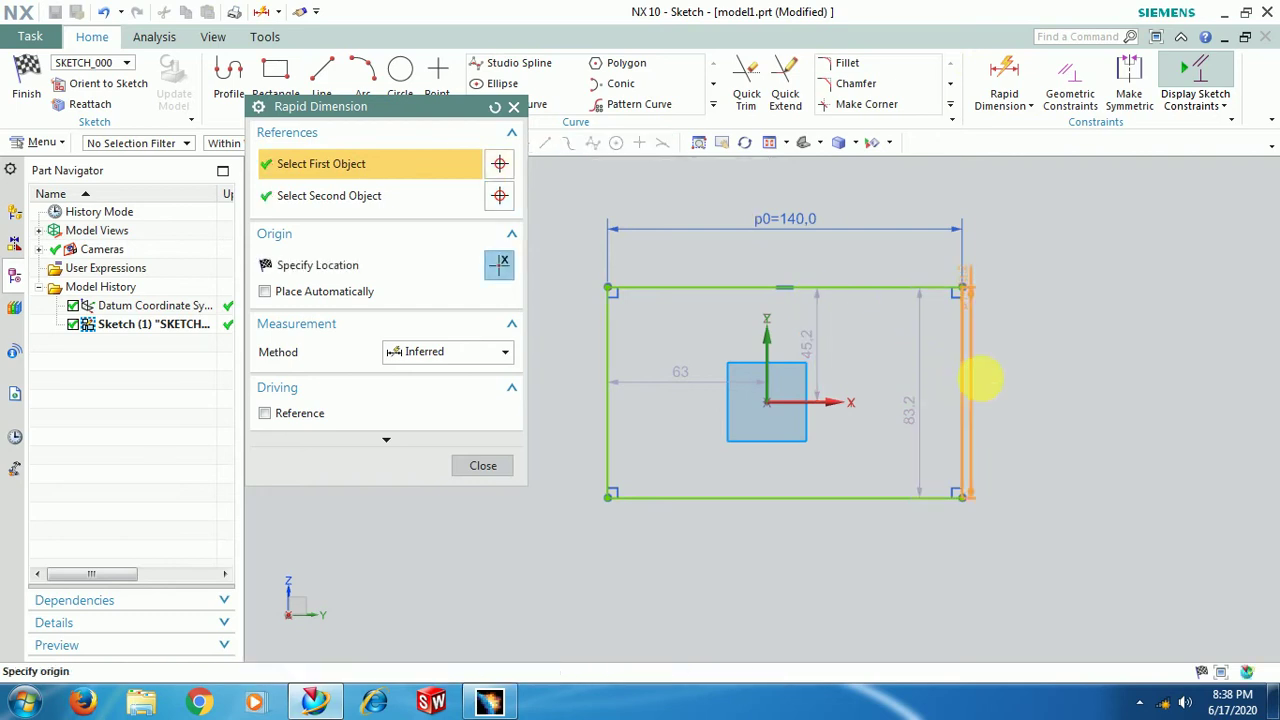
{"action": "left_click", "coordinate": [1030, 395]}
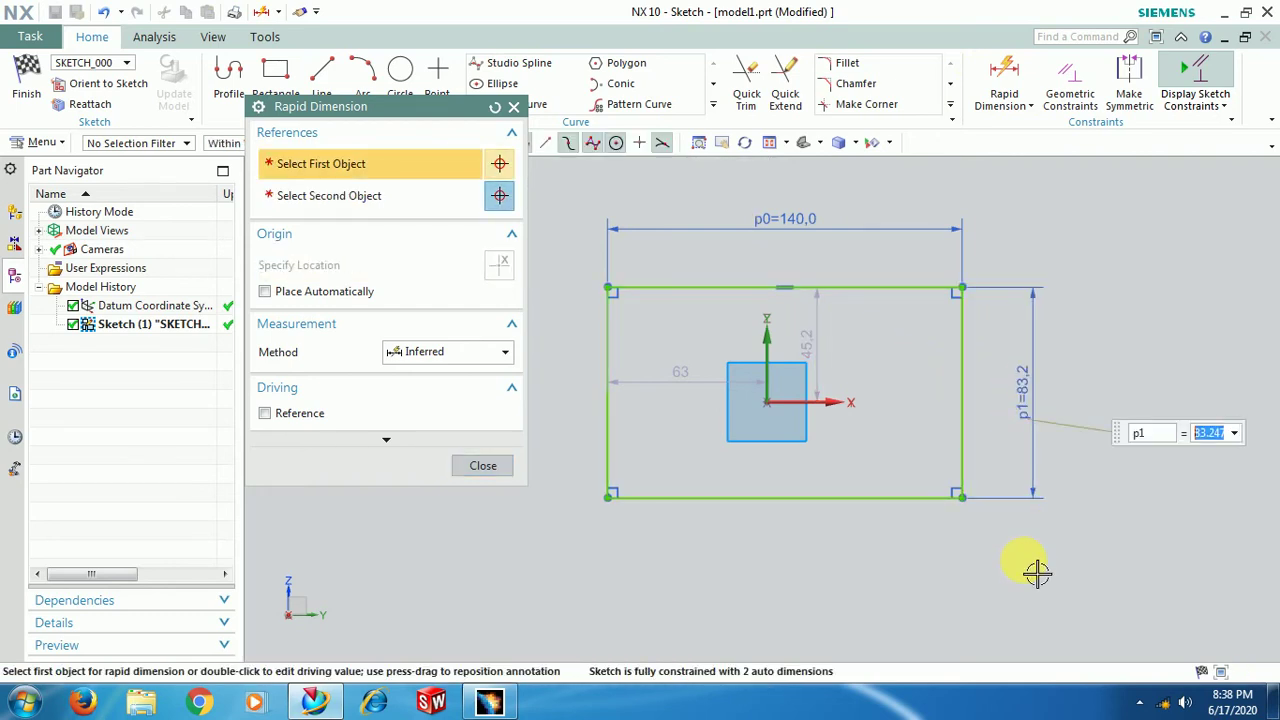
{"action": "type", "text": "75"}
{"action": "key", "text": "Return"}
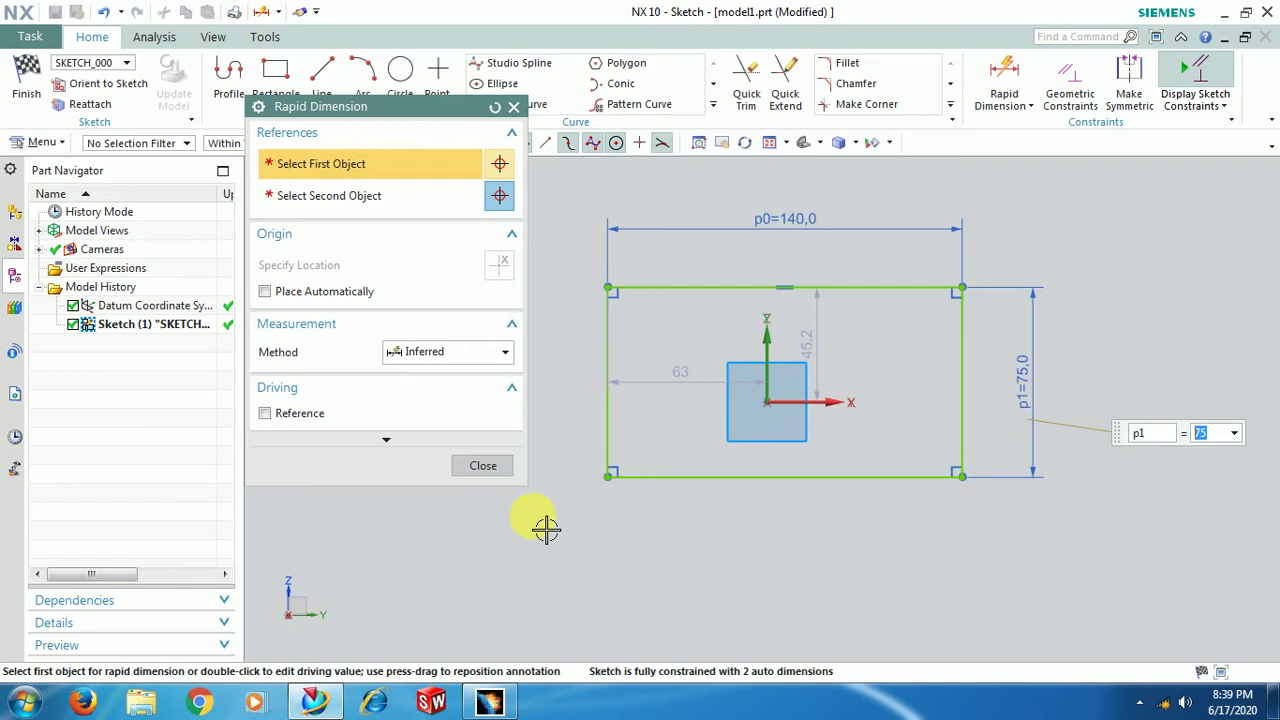
{"action": "left_click", "coordinate": [495, 467]}
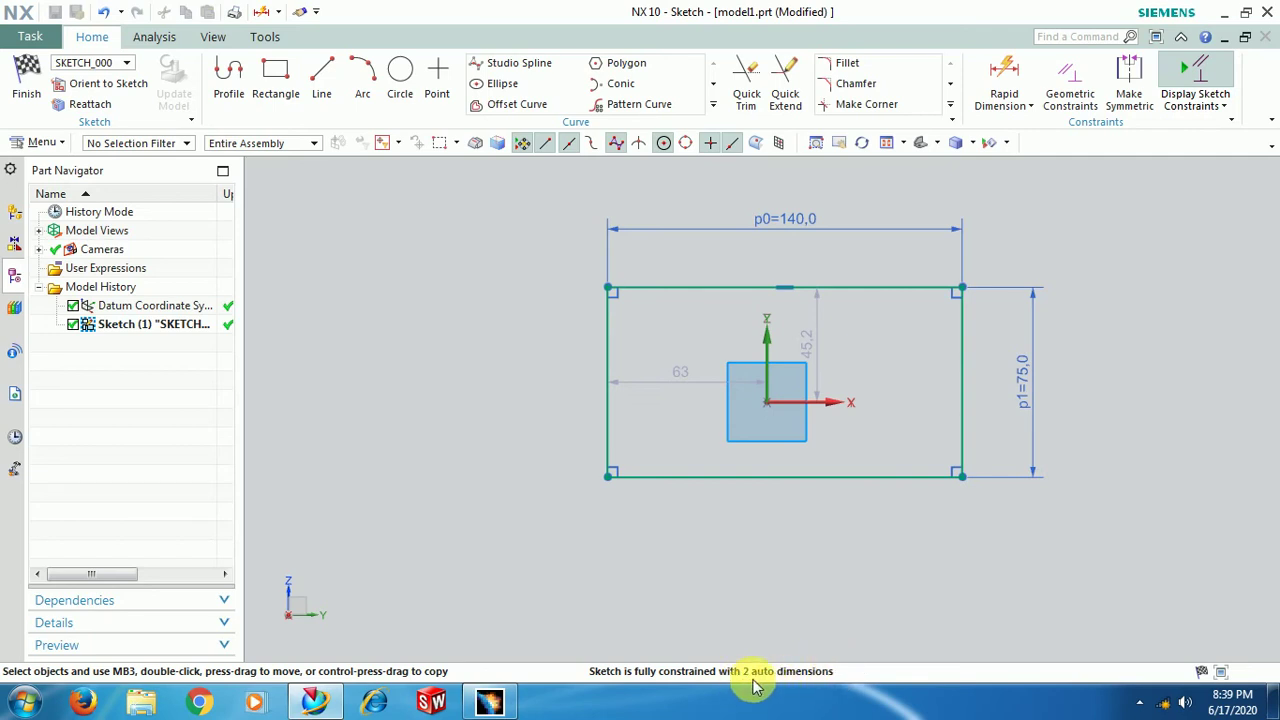
Move both origin dimensions clear of the axes and shift the rectangle freehand to about 71.3 and 45.7 mm from the origin.
{"action": "left_click_drag", "start_coordinate": [826, 365], "coordinate": [893, 372]}
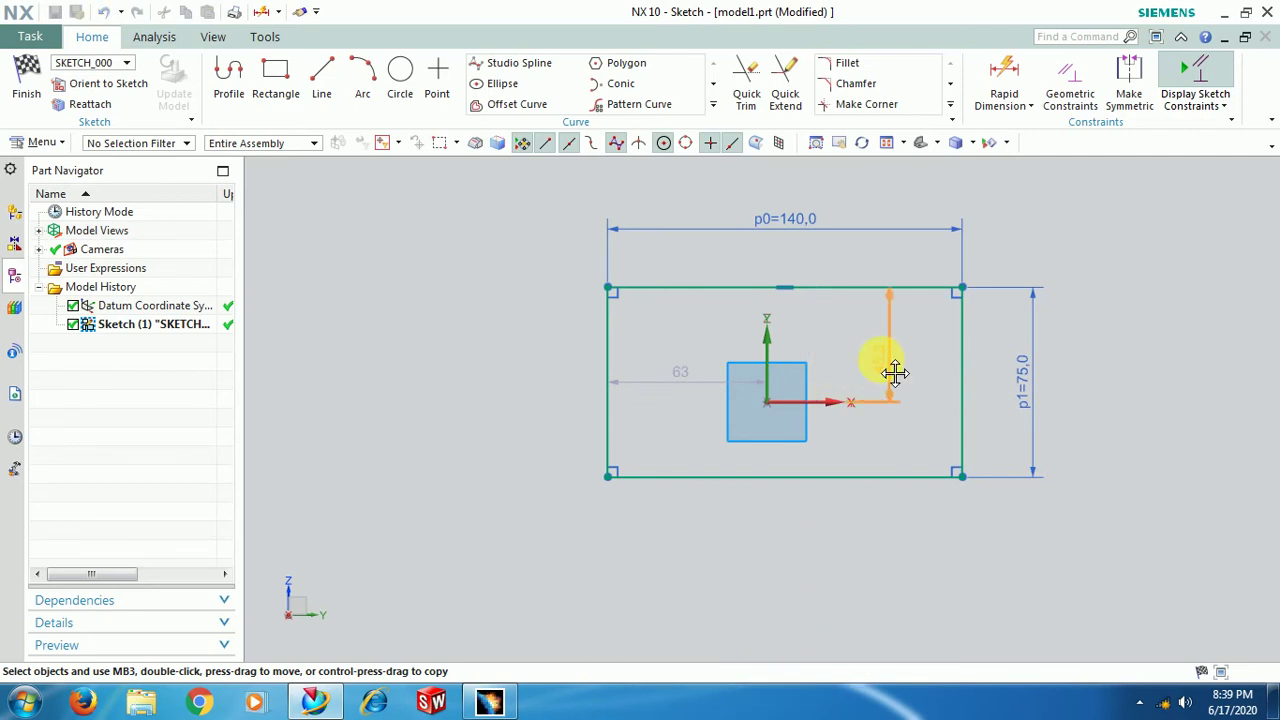
{"action": "left_click_drag", "start_coordinate": [687, 398], "coordinate": [691, 436]}
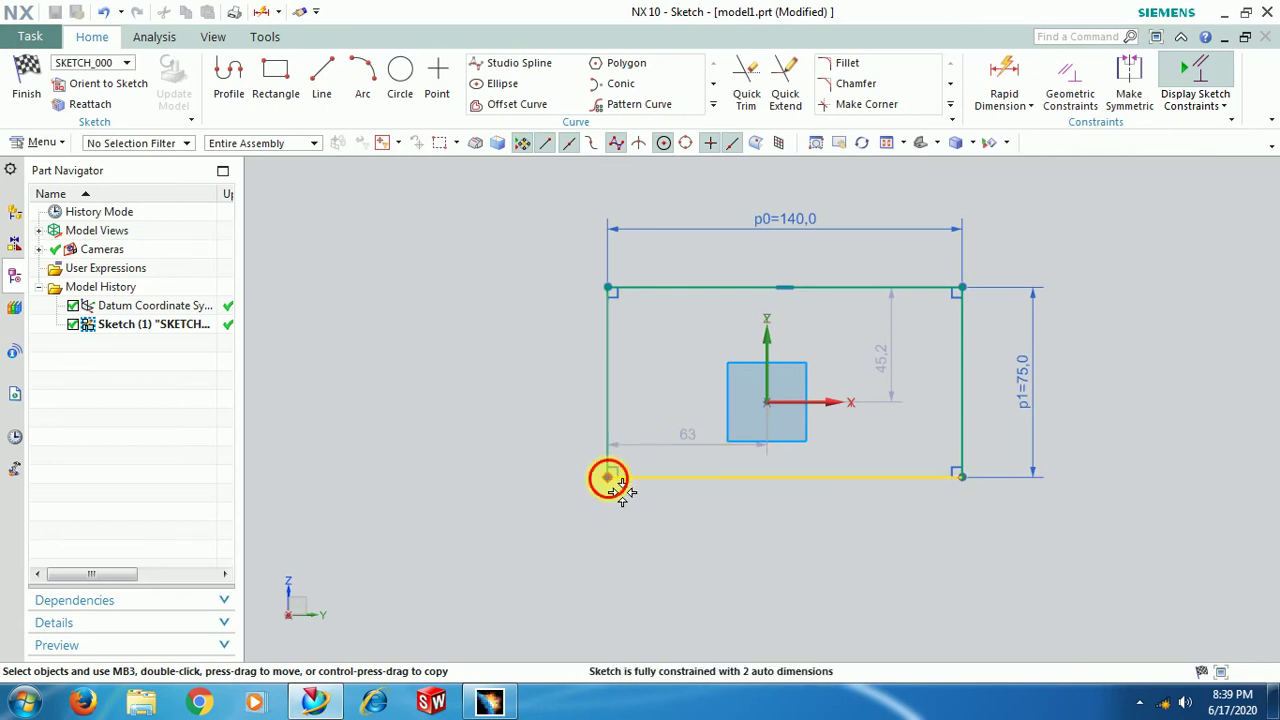
{"action": "left_click_drag", "start_coordinate": [562, 506], "coordinate": [555, 512]}
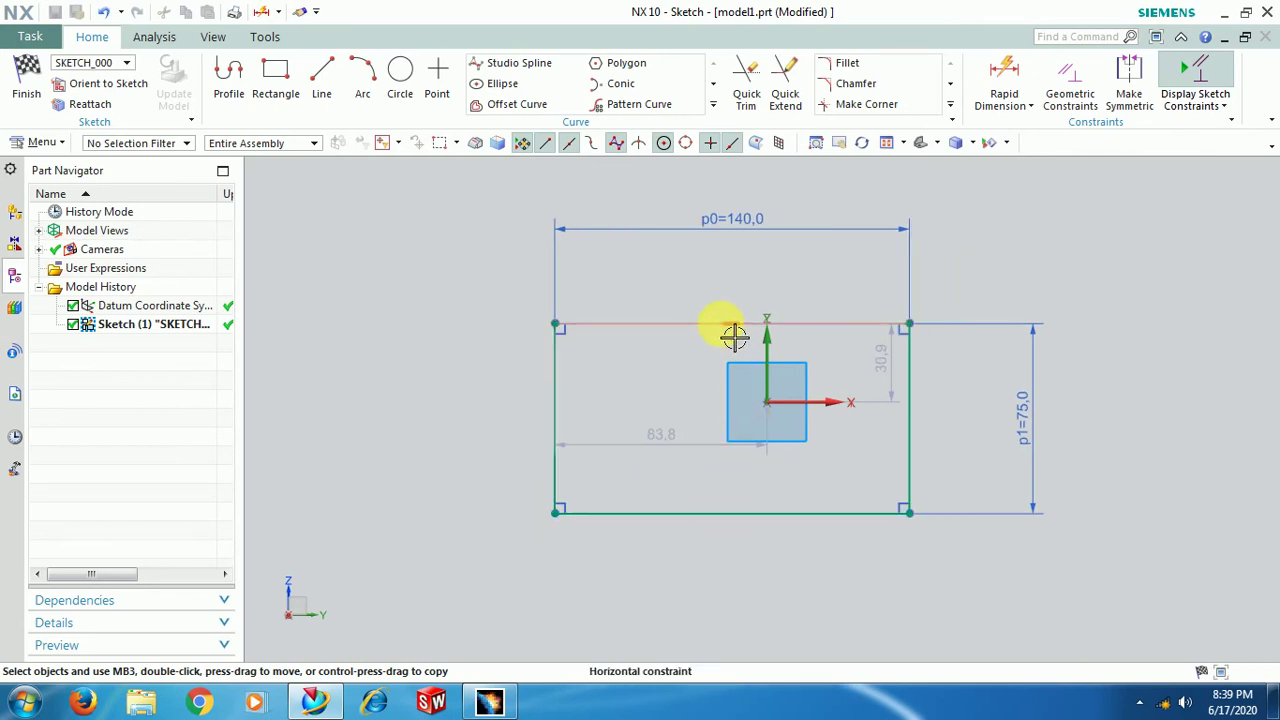
{"action": "left_click_drag", "start_coordinate": [880, 326], "coordinate": [912, 289]}
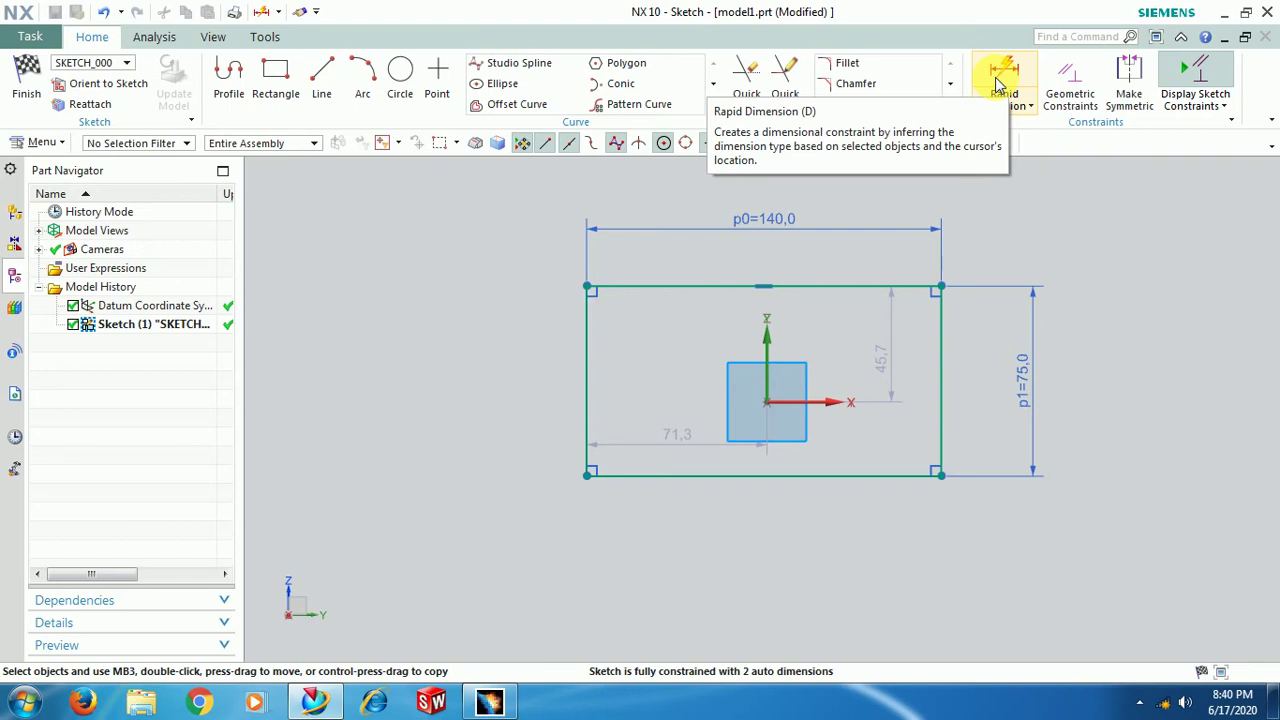
{"action": "left_click", "coordinate": [1140, 706]}
{"action": "left_click", "coordinate": [1131, 337]}
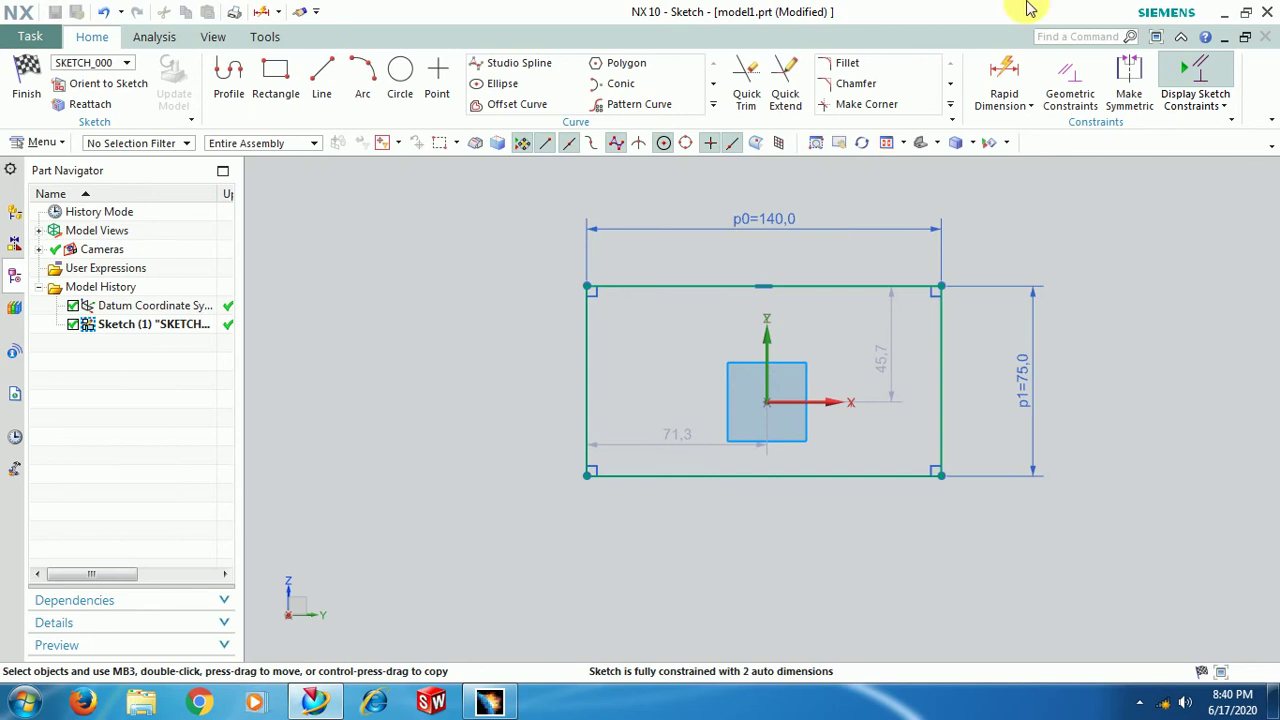
Set the rectangle's left edge 50 mm from the vertical axis and its upper edge 30 mm from the horizontal axis.
{"action": "double_click", "coordinate": [688, 458]}
{"action": "type", "text": "50"}
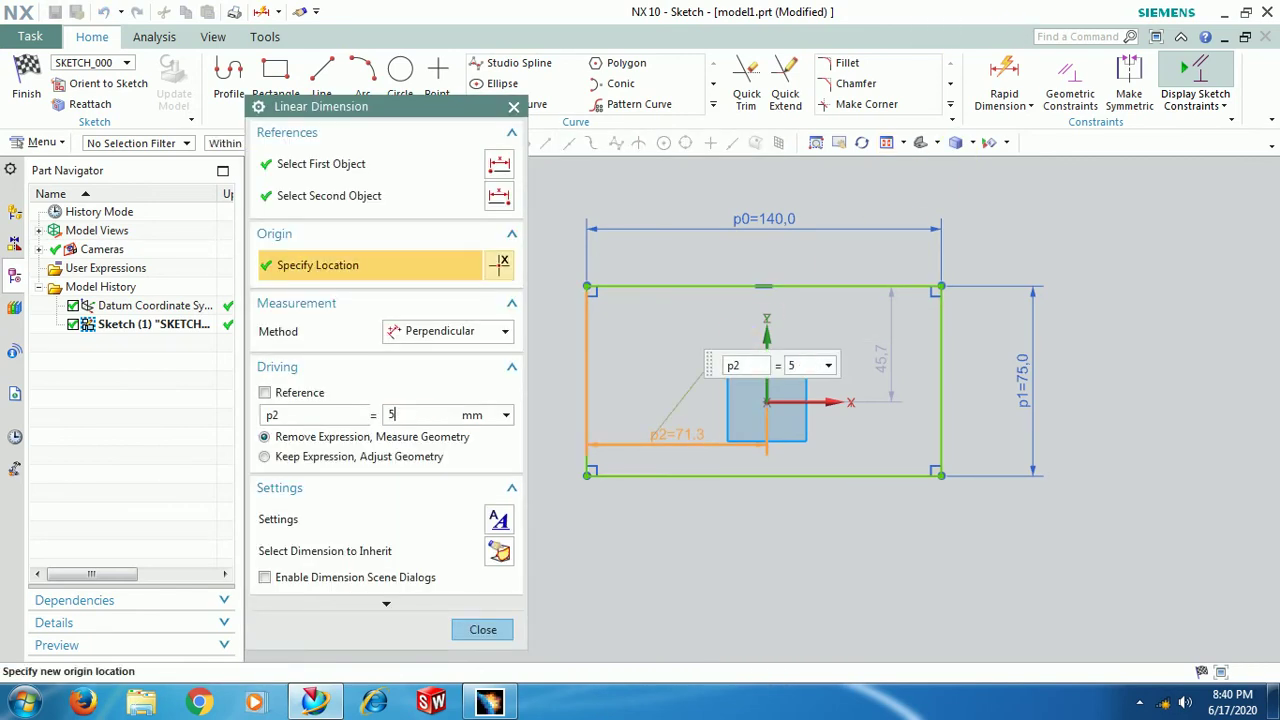
{"action": "key", "text": "Return"}
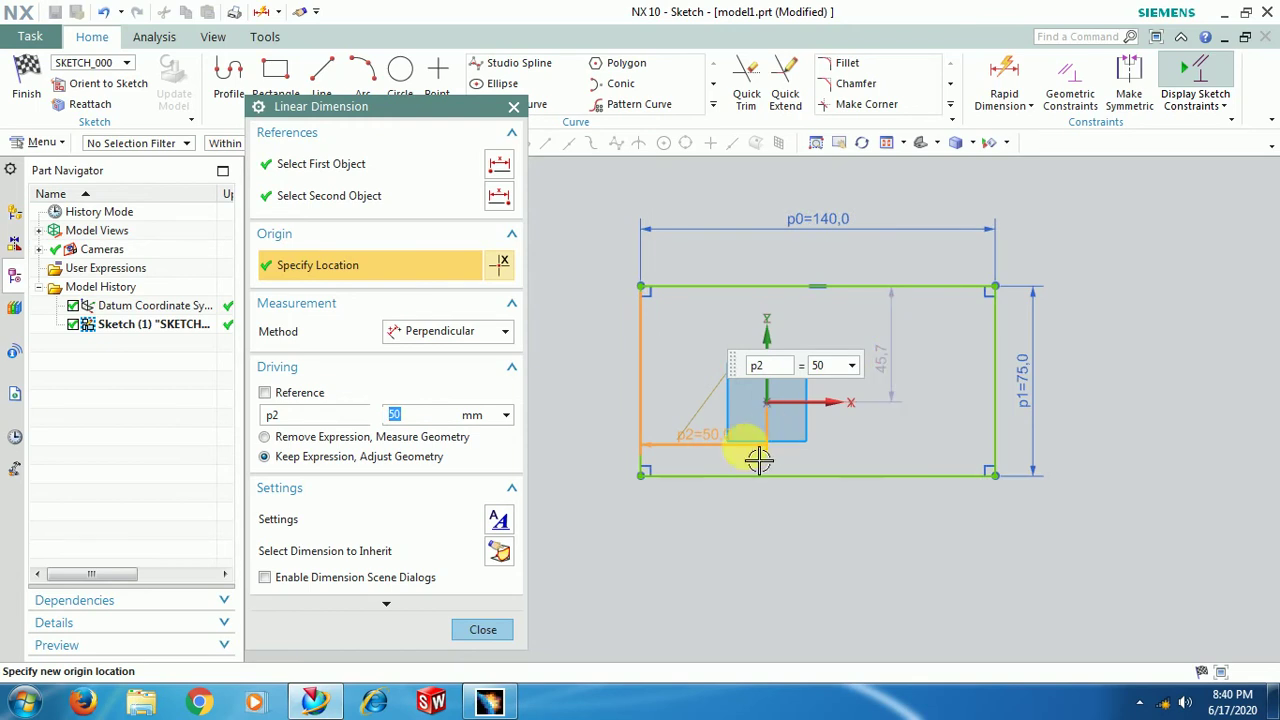
{"action": "middle_click", "coordinate": [903, 368]}
{"action": "double_click", "coordinate": [916, 370]}
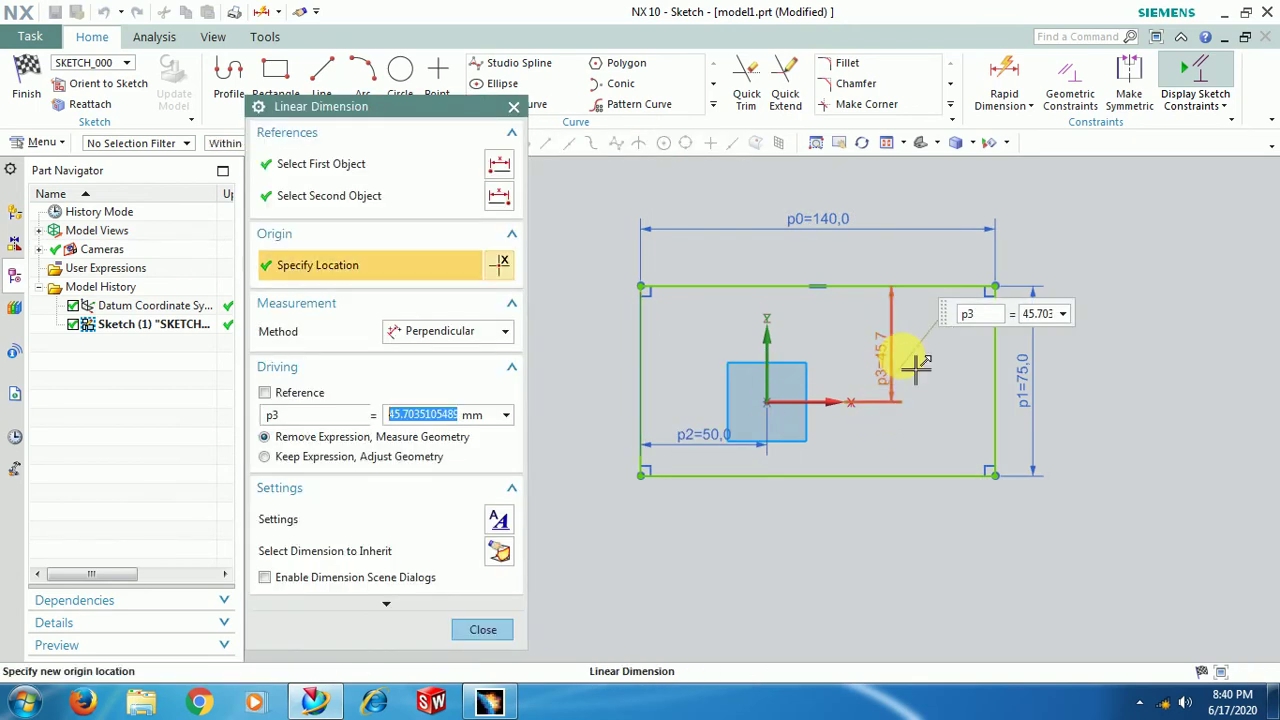
{"action": "type", "text": "30"}
{"action": "key", "text": "Return"}
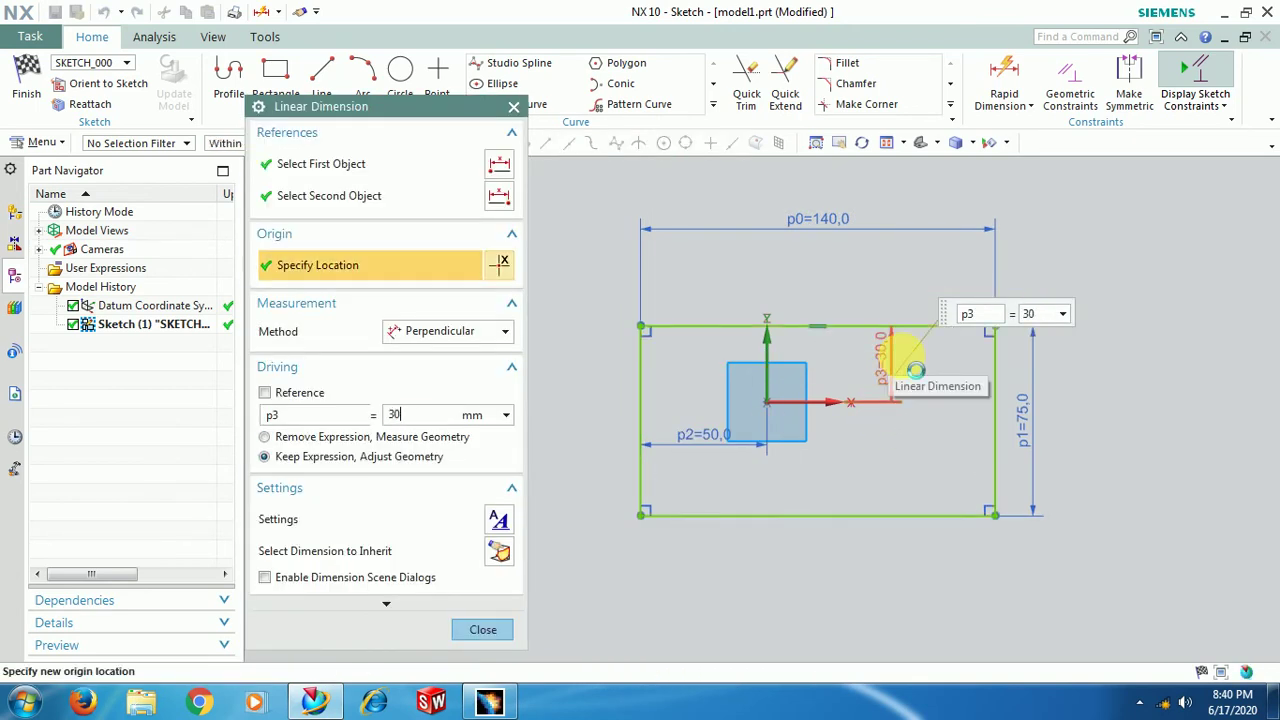
{"action": "left_click", "coordinate": [479, 632]}
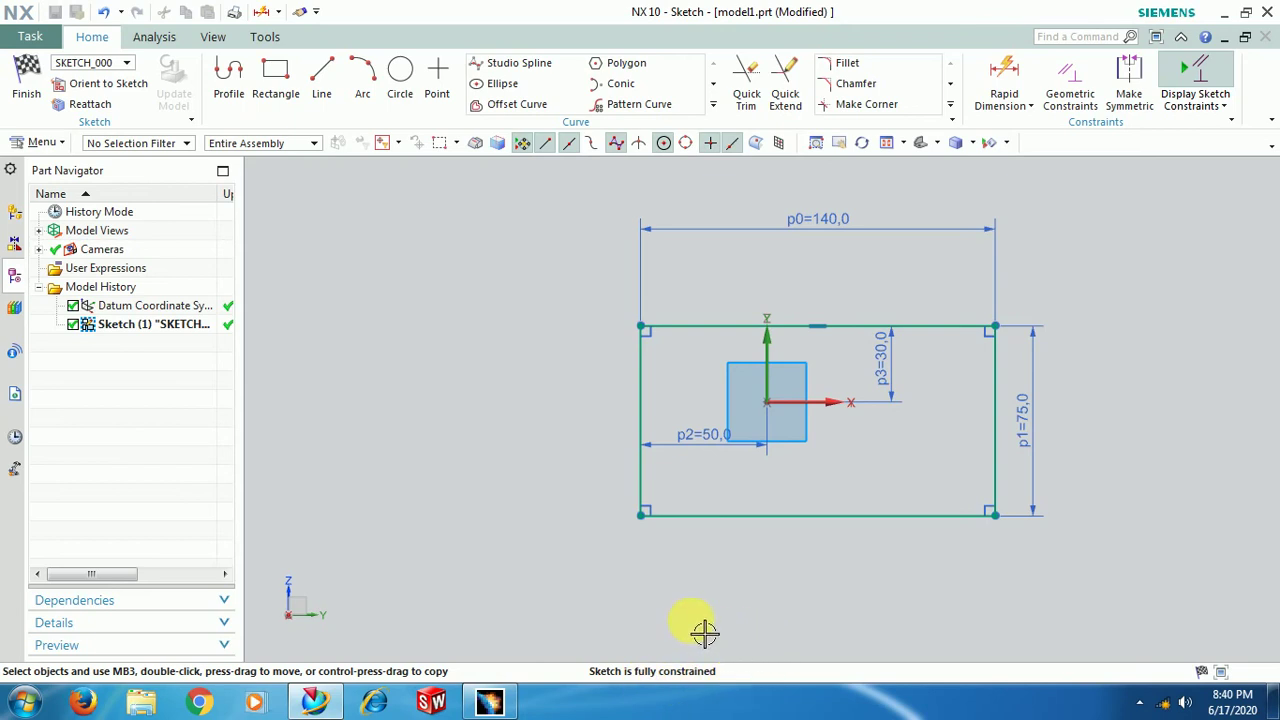
Add a second rapid dimension between the rectangle's upper edge and the horizontal axis, beside the existing one.
{"action": "left_click", "coordinate": [1005, 80]}
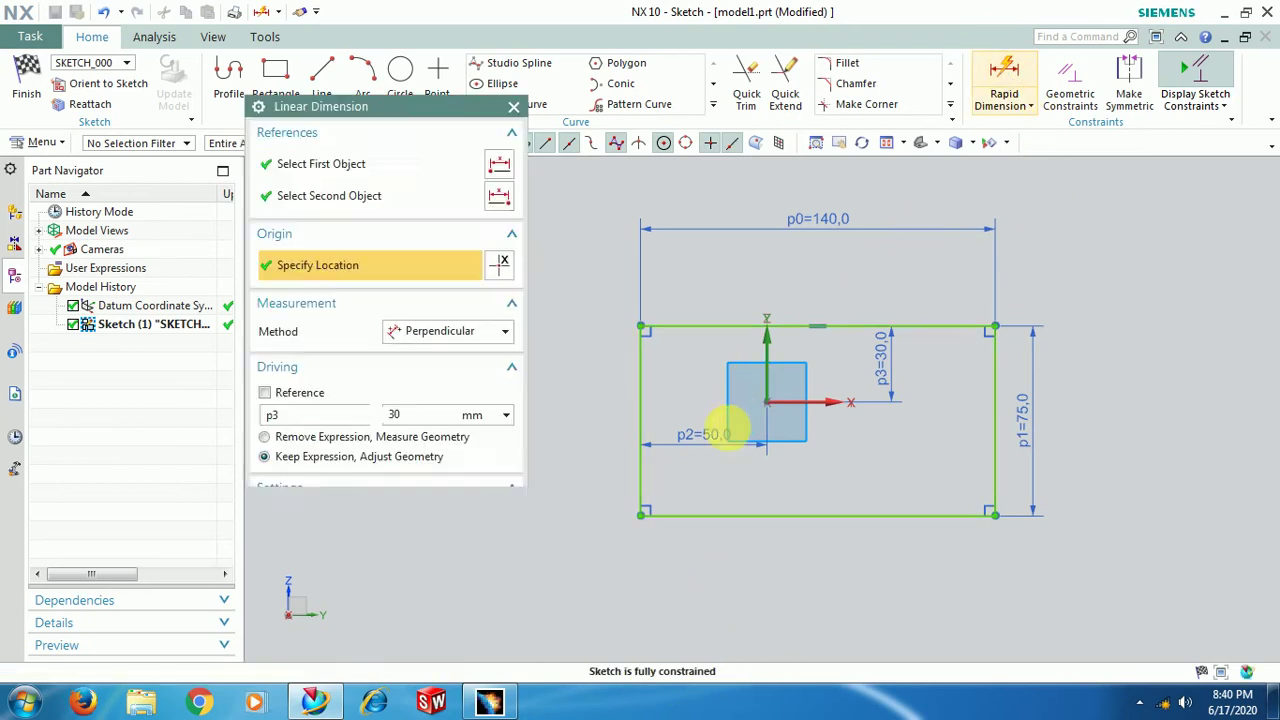
{"action": "left_click", "coordinate": [807, 363]}
{"action": "left_click", "coordinate": [818, 343]}
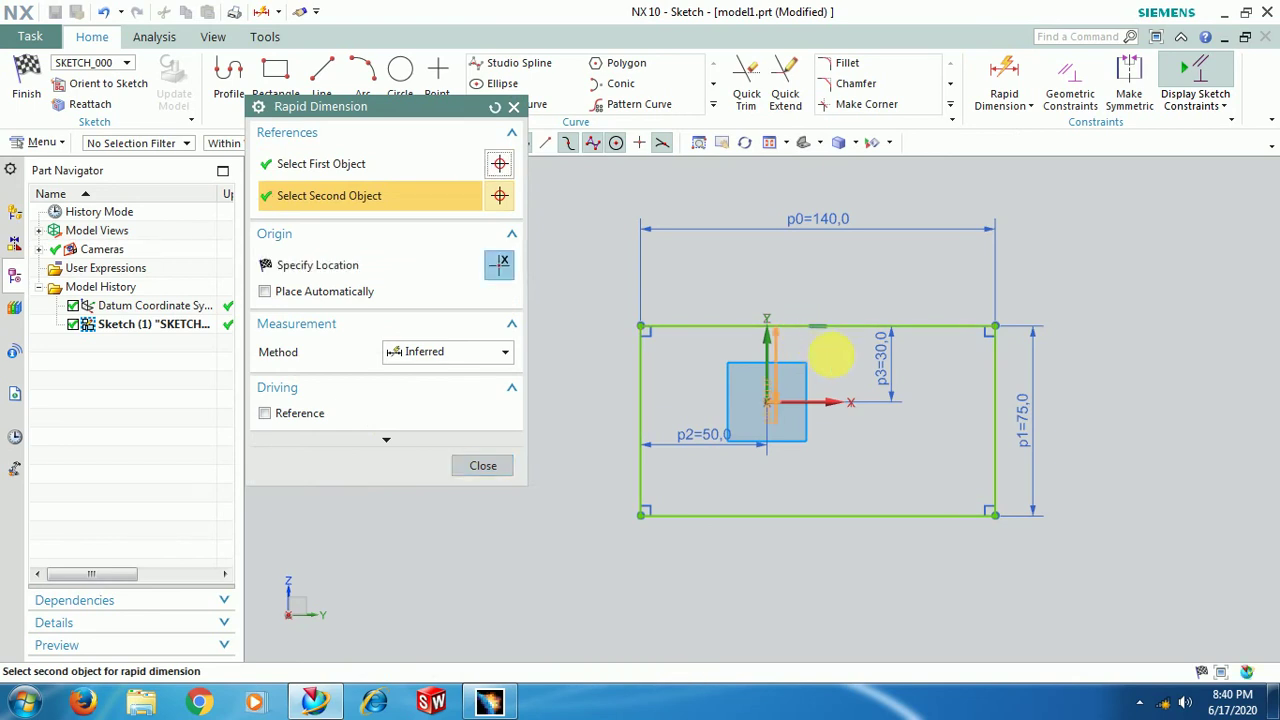
{"action": "left_click", "coordinate": [848, 366]}
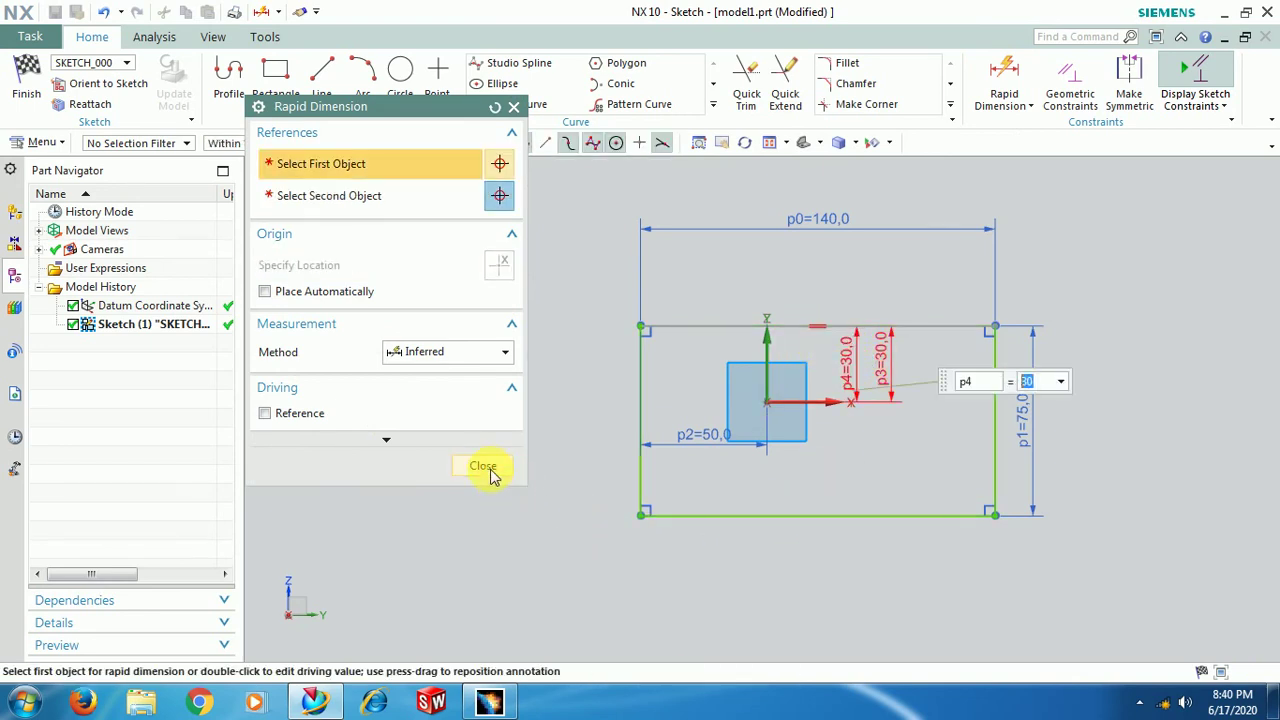
{"action": "left_click", "coordinate": [483, 465]}
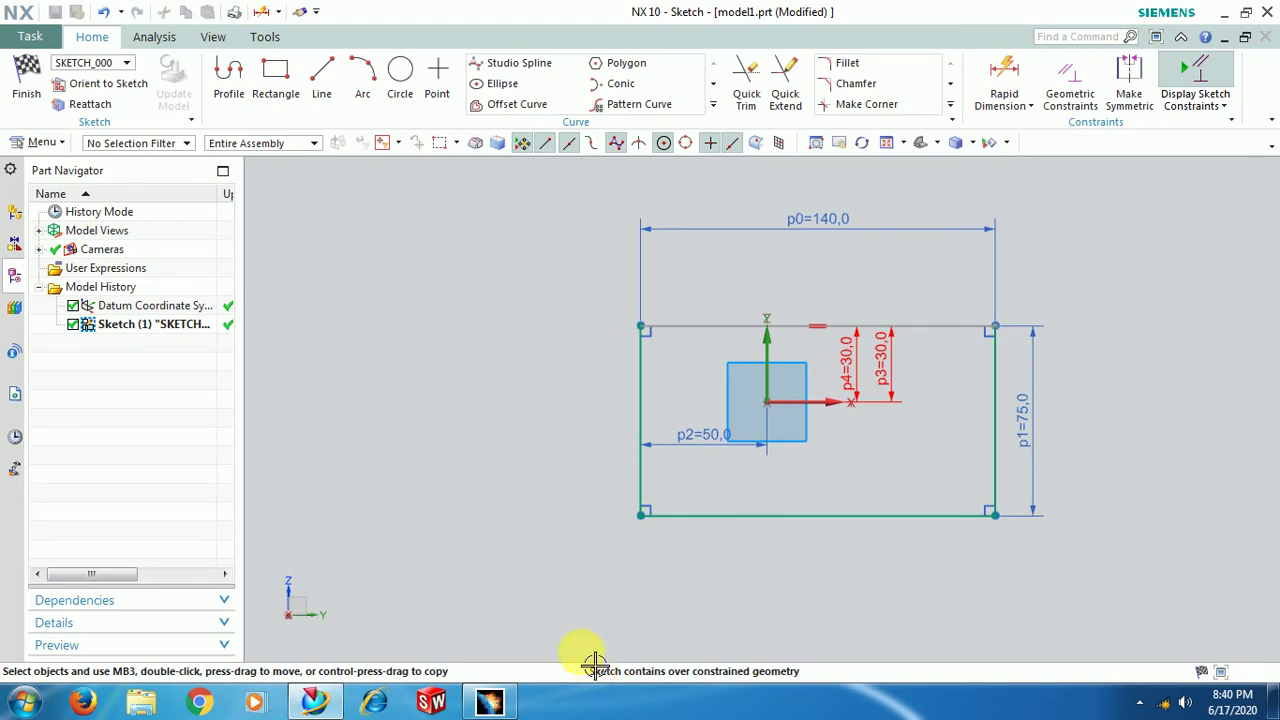
Delete the duplicate vertical dimension and the 50 mm and 30 mm dimensions that locate the rectangle from the origin.
{"action": "right_click", "coordinate": [872, 378]}
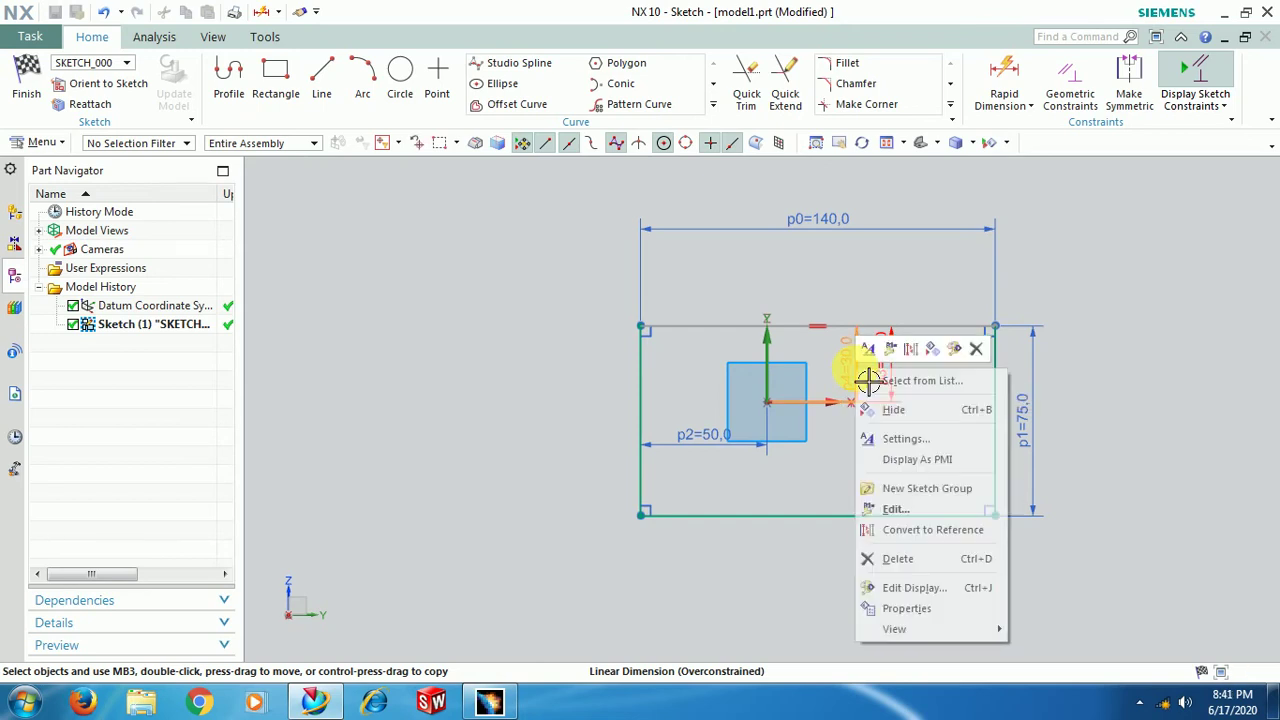
{"action": "left_click", "coordinate": [924, 566]}
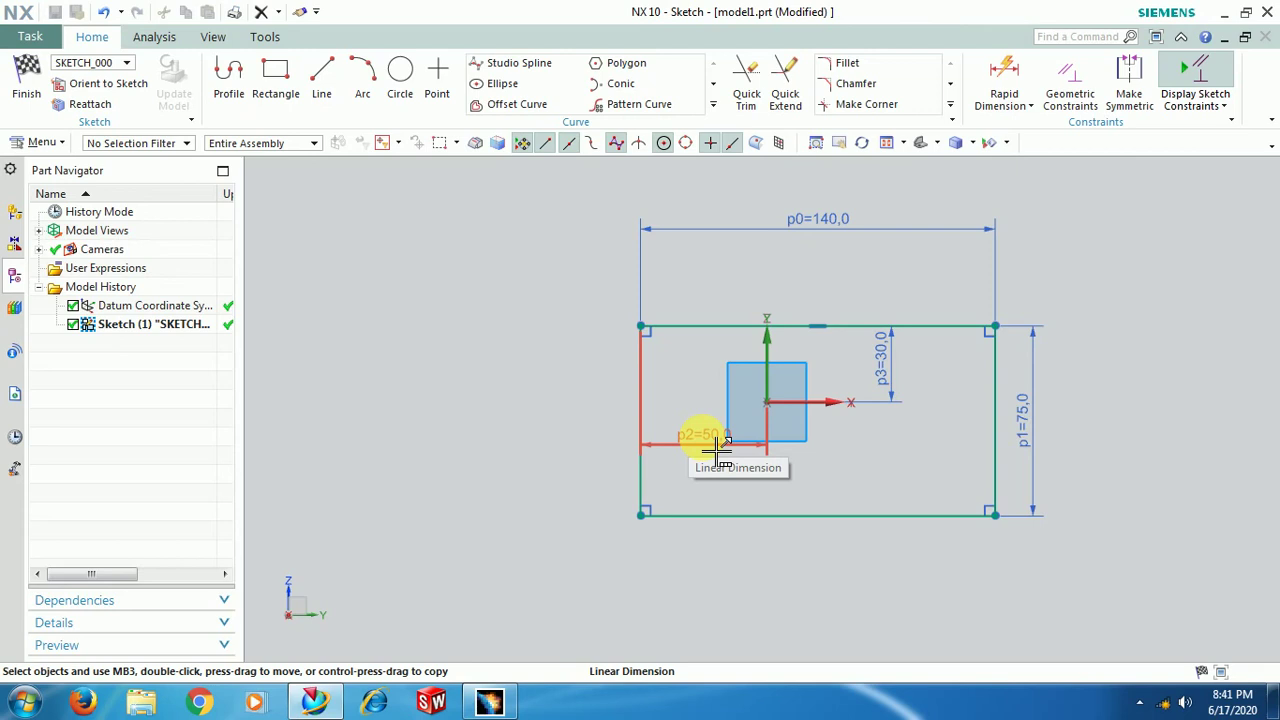
{"action": "right_click", "coordinate": [718, 448]}
{"action": "left_click", "coordinate": [740, 354]}
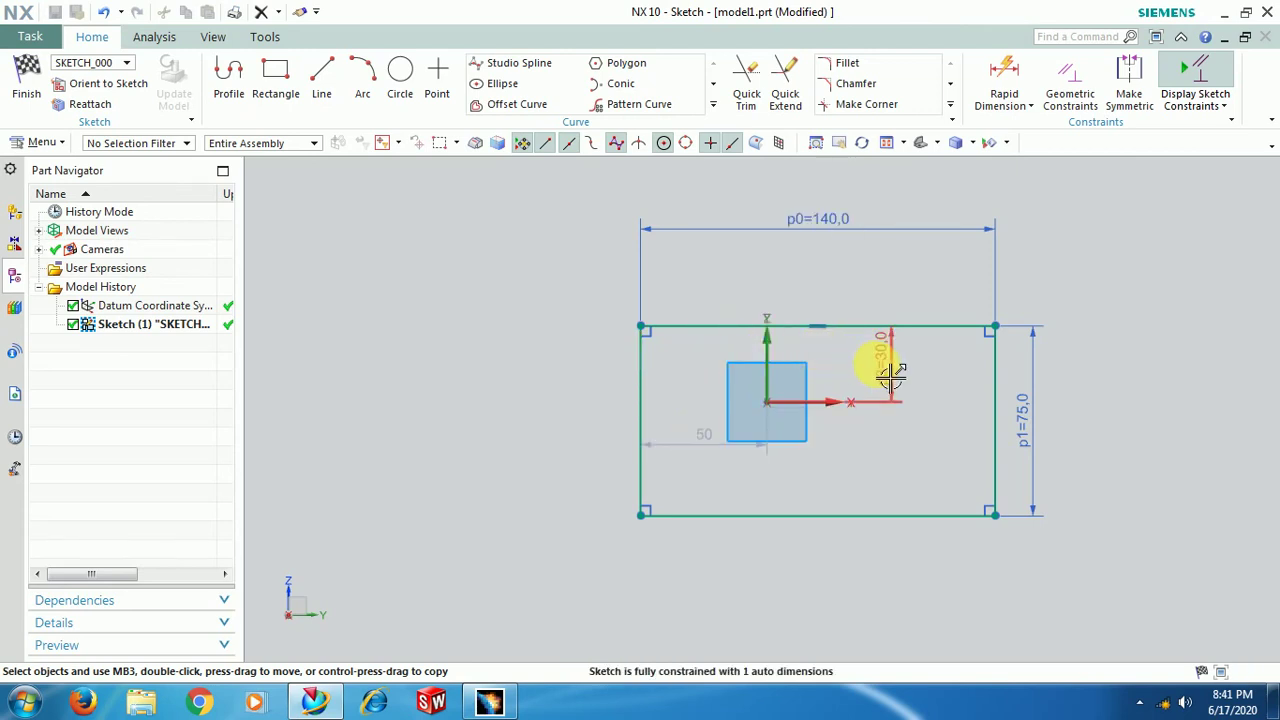
{"action": "right_click", "coordinate": [890, 375]}
{"action": "left_click", "coordinate": [909, 551]}
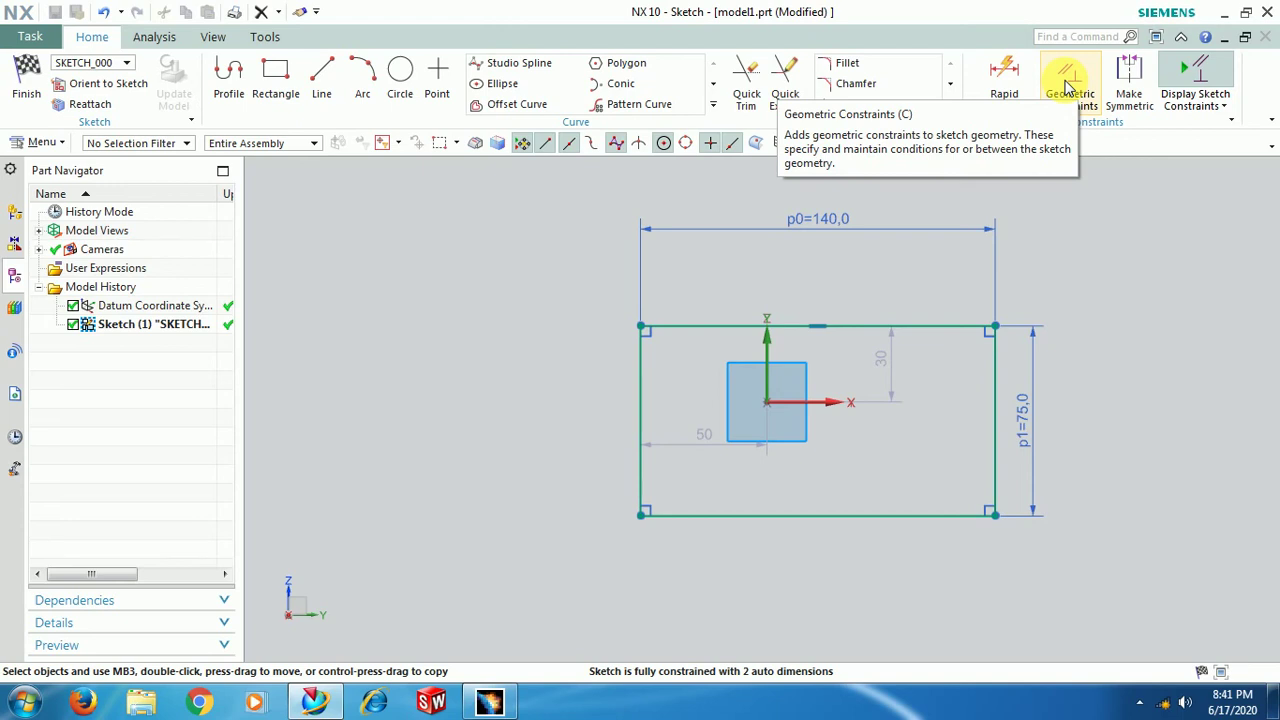
Apply collinear constraints between the rectangle's left edge and the vertical axis, and between its lower edge and the horizontal axis.
{"action": "left_click", "coordinate": [1068, 88]}
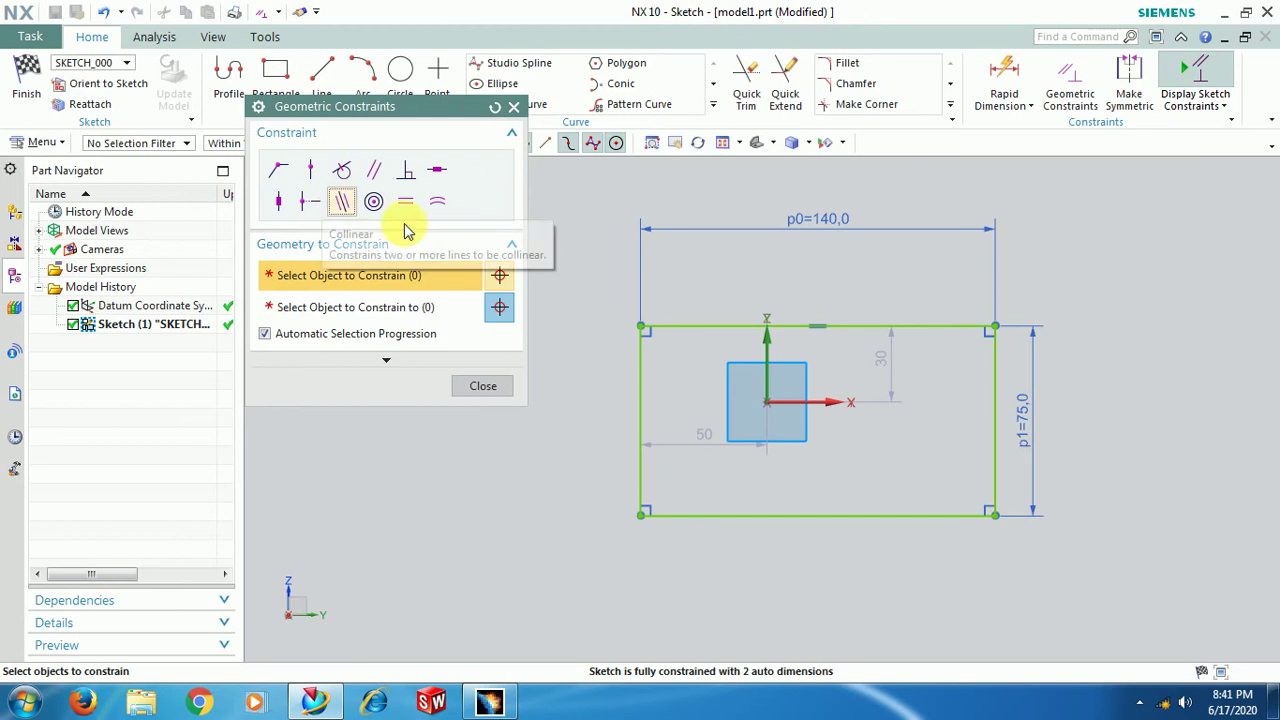
{"action": "left_click", "coordinate": [650, 432]}
{"action": "left_click", "coordinate": [766, 371]}
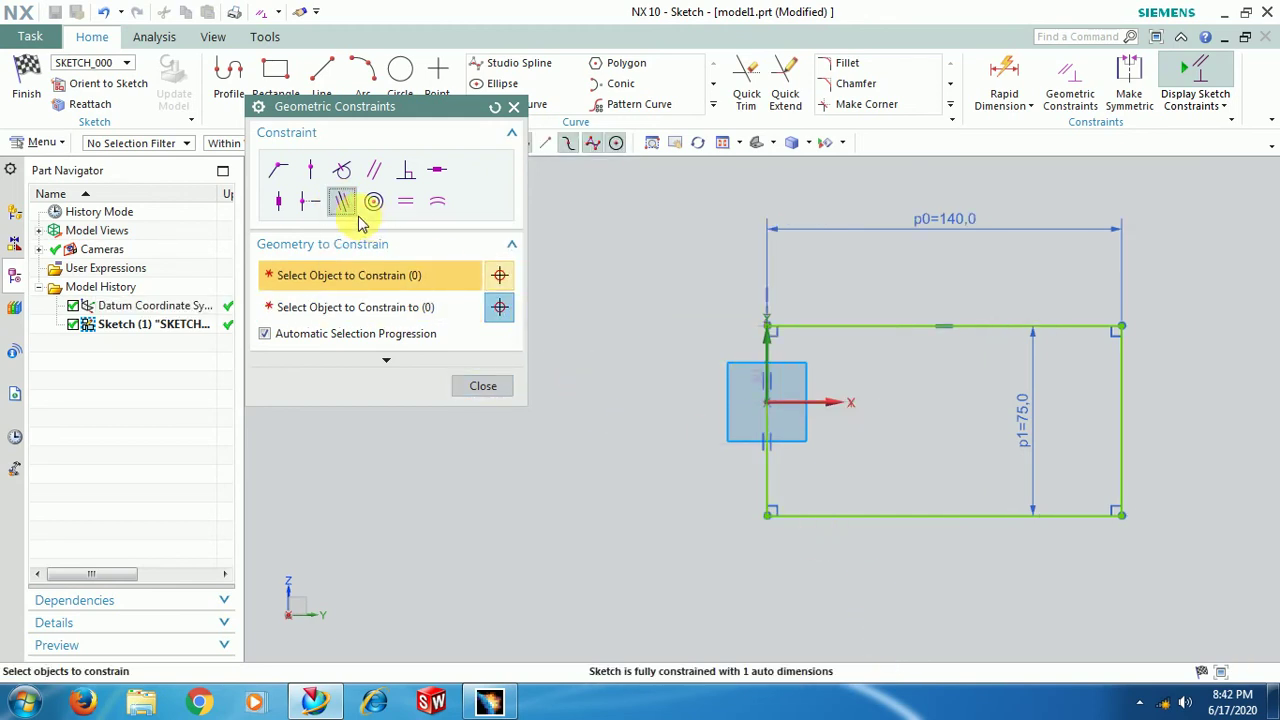
{"action": "left_click", "coordinate": [812, 516]}
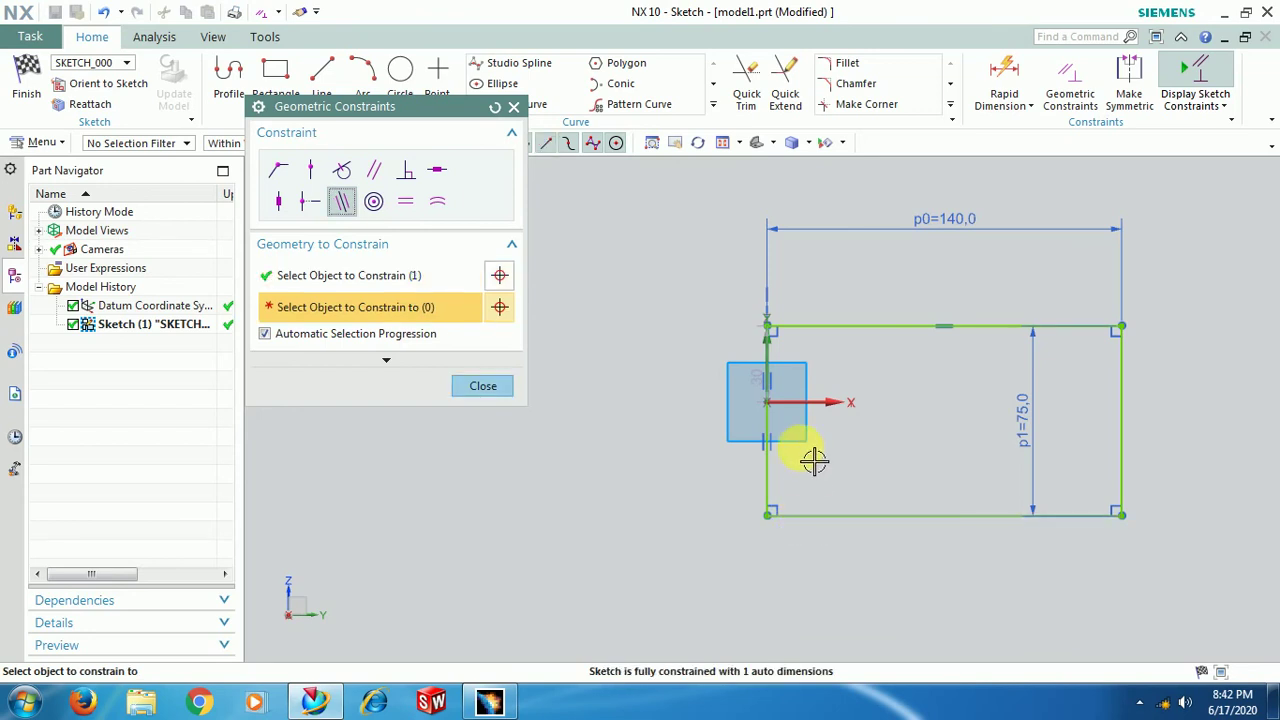
{"action": "left_click", "coordinate": [829, 403]}
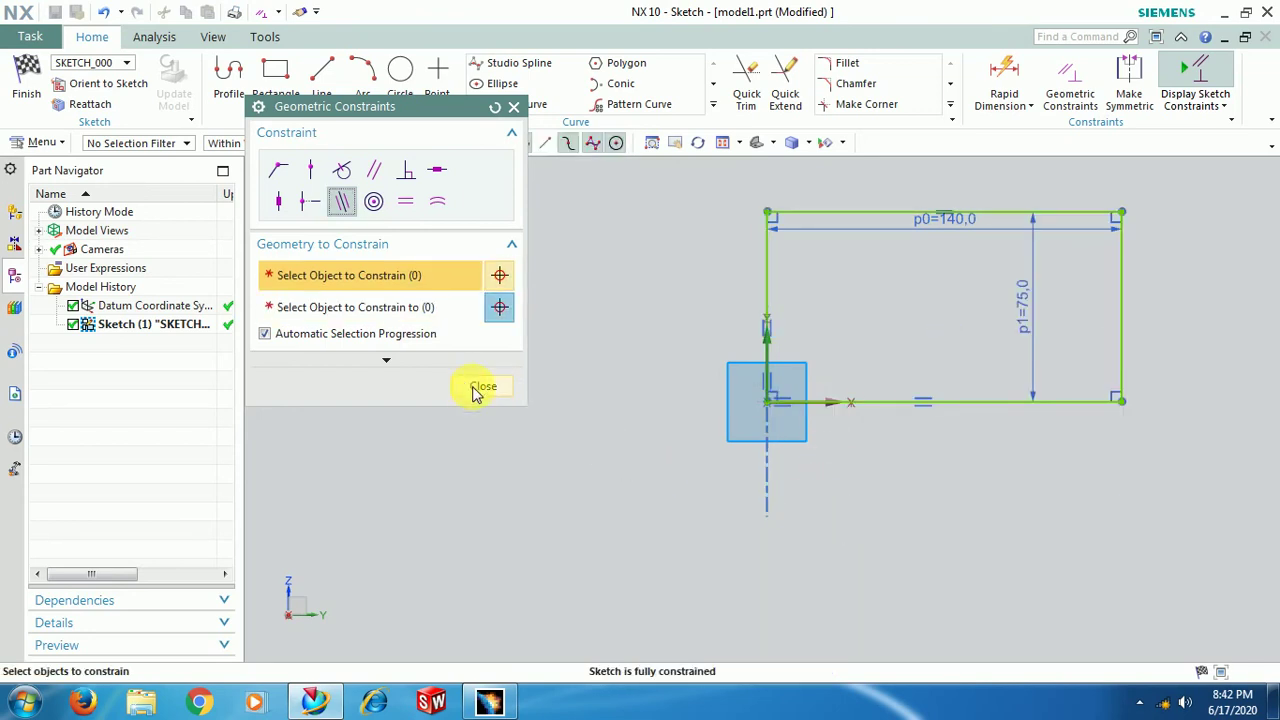
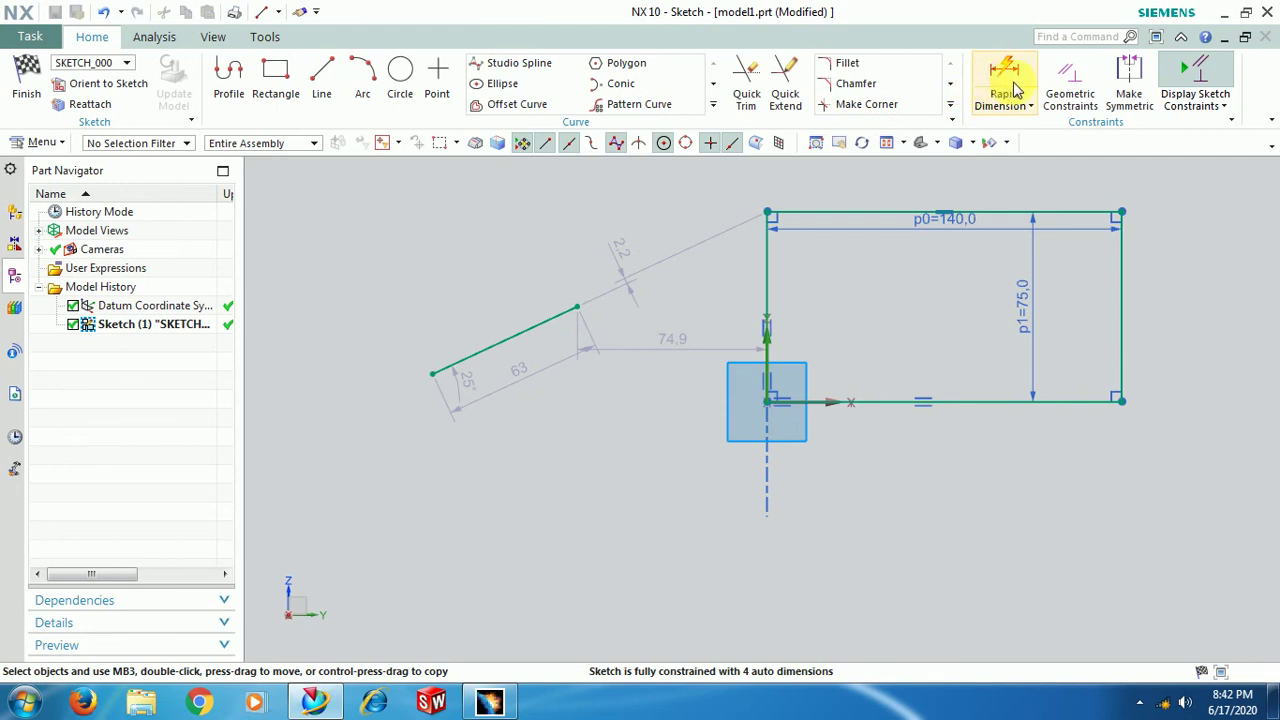
Apply a horizontal geometric constraint to the slanted line beside the rectangle and finish constraining.
{"action": "left_click", "coordinate": [1068, 88]}
{"action": "left_click", "coordinate": [343, 201]}
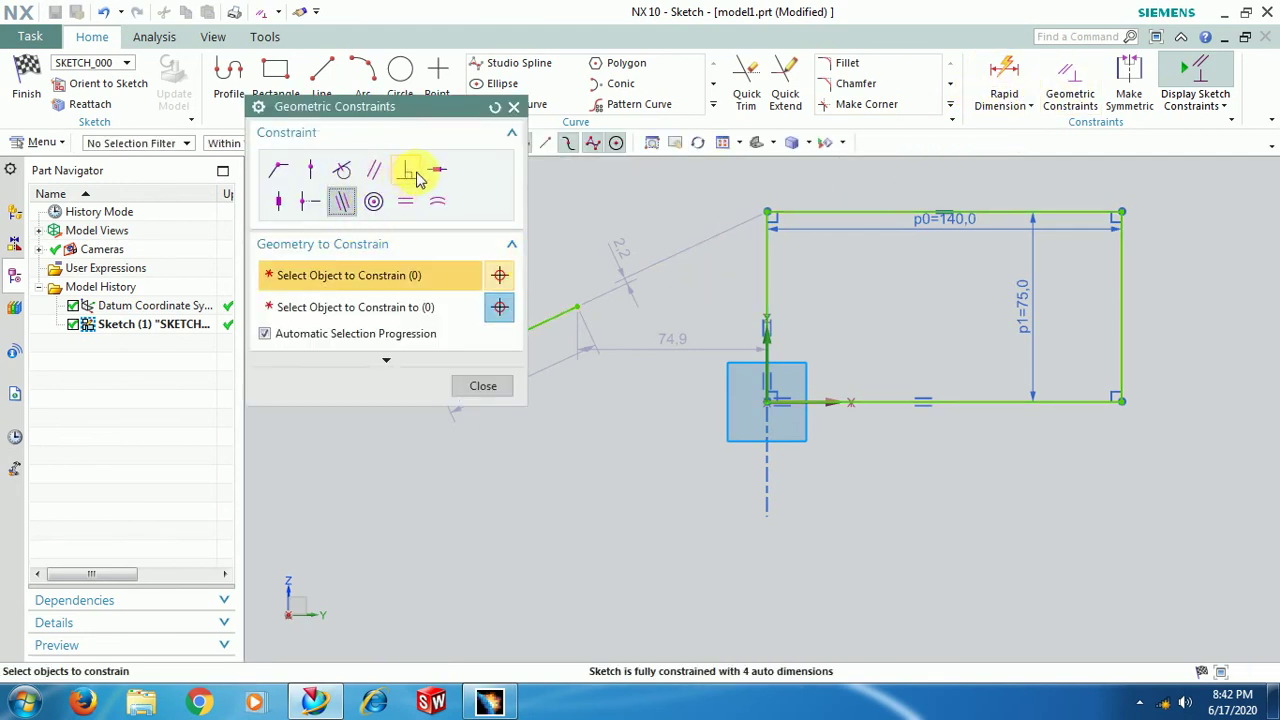
{"action": "left_click", "coordinate": [437, 172]}
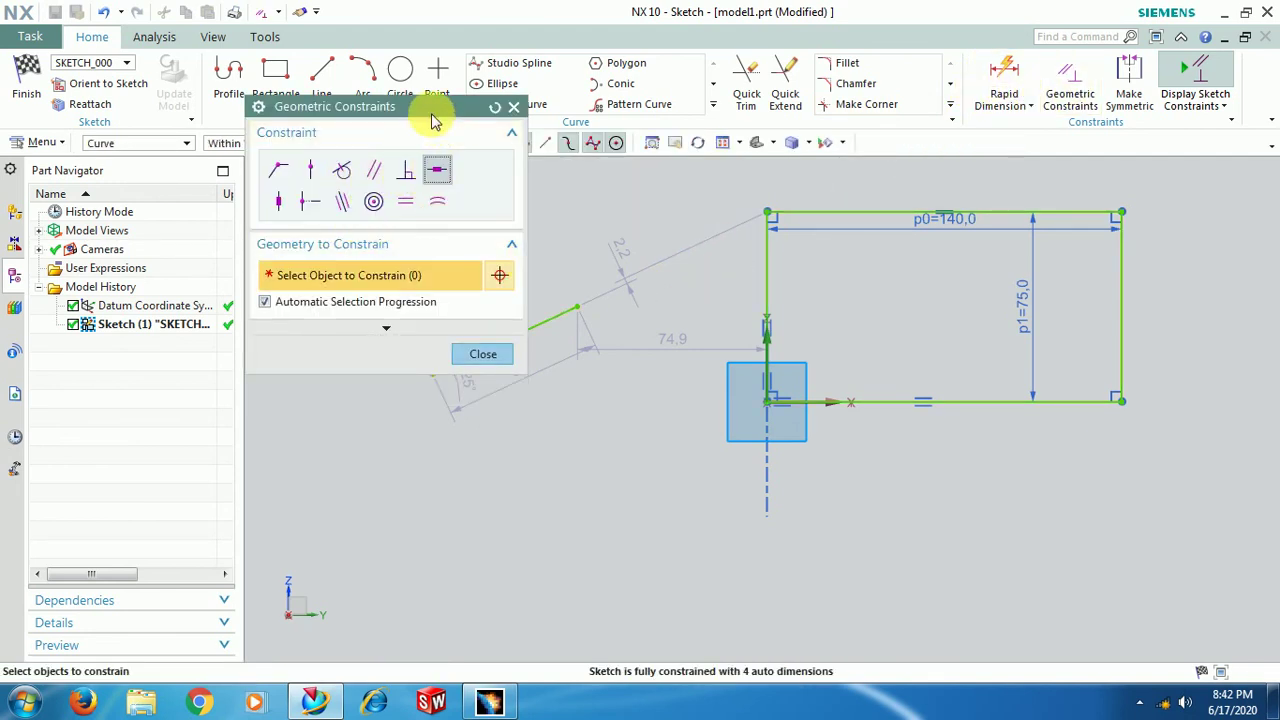
{"action": "left_click_drag", "start_coordinate": [435, 112], "coordinate": [300, 48]}
{"action": "left_click", "coordinate": [536, 338]}
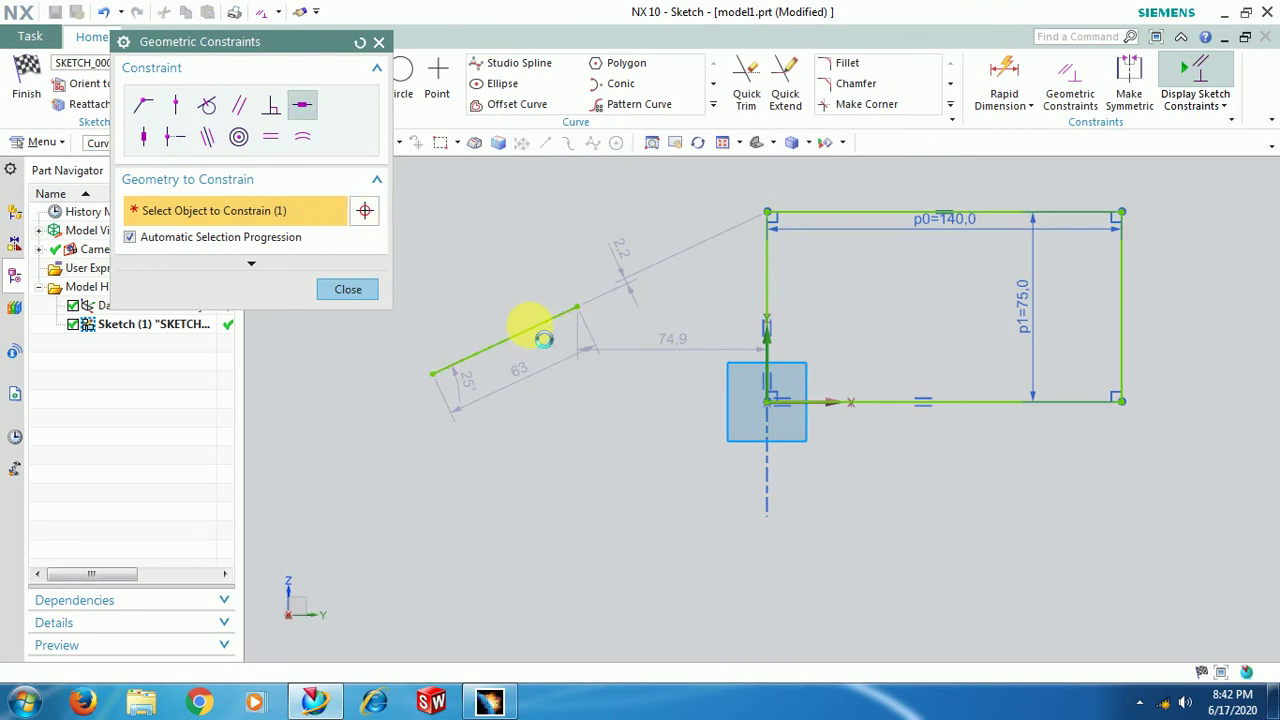
{"action": "left_click", "coordinate": [350, 293]}
{"action": "right_click", "coordinate": [475, 503]}
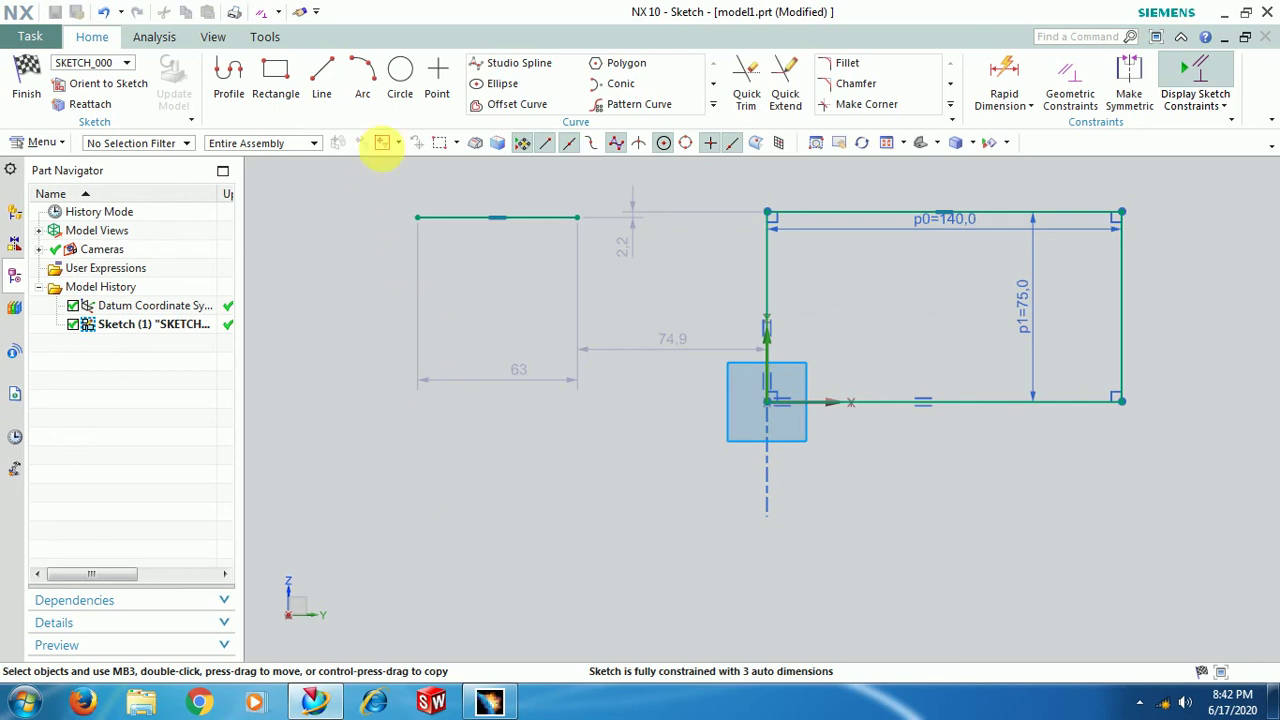
Draw a circle about 31.9 mm in diameter between the horizontal line and the rectangle.
{"action": "left_click", "coordinate": [400, 72]}
{"action": "left_click", "coordinate": [675, 325]}
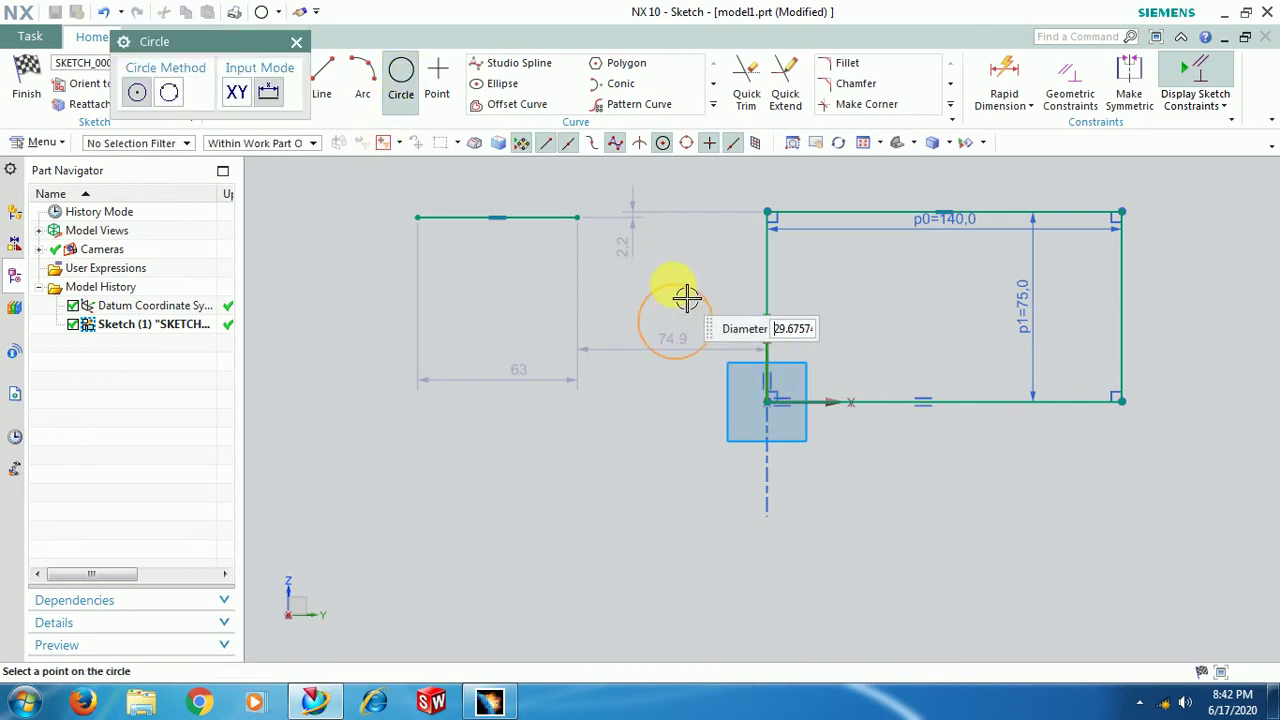
{"action": "left_click", "coordinate": [672, 282]}
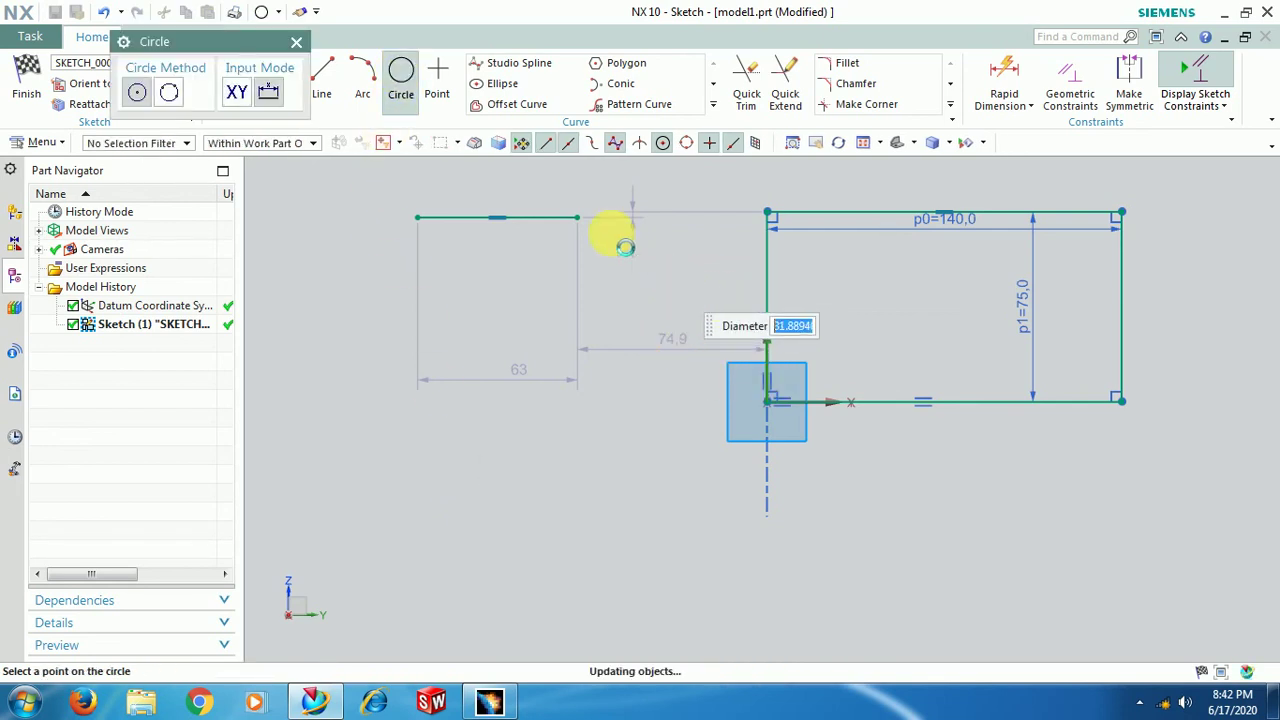
{"action": "left_click", "coordinate": [296, 41]}
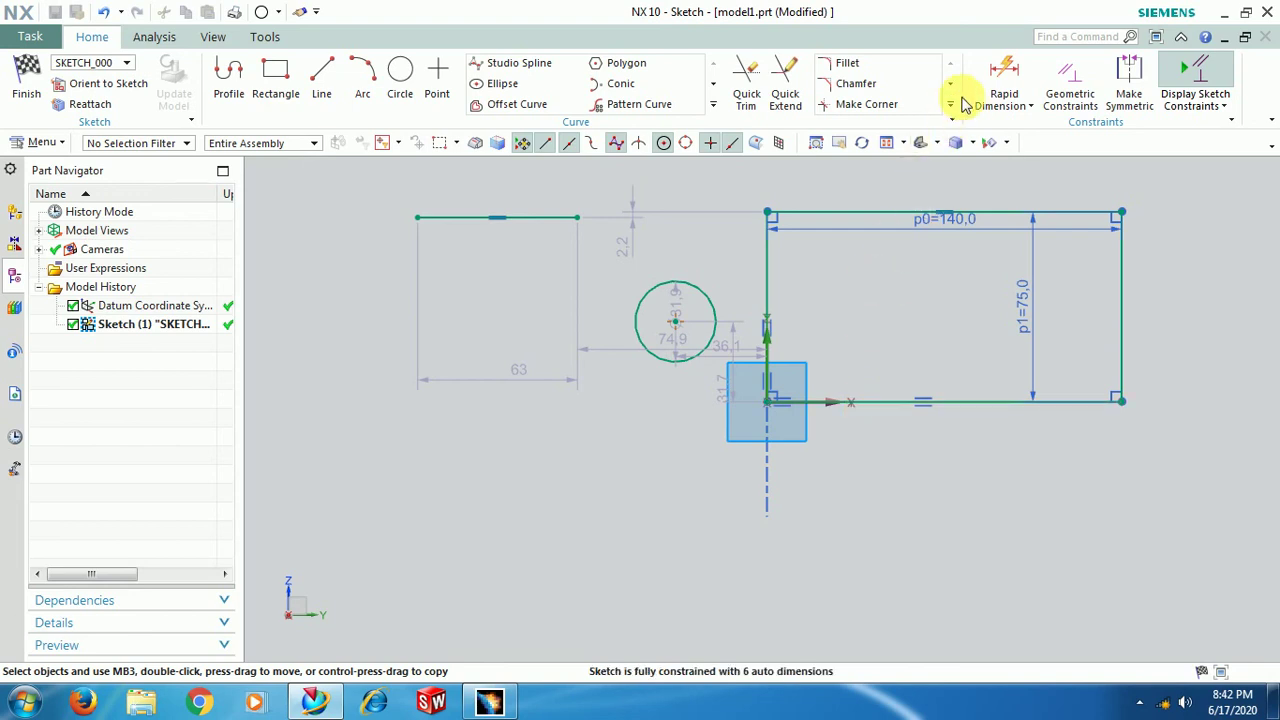
Apply a tangent constraint between the circle and the rectangle's left edge.
{"action": "left_click", "coordinate": [1069, 84]}
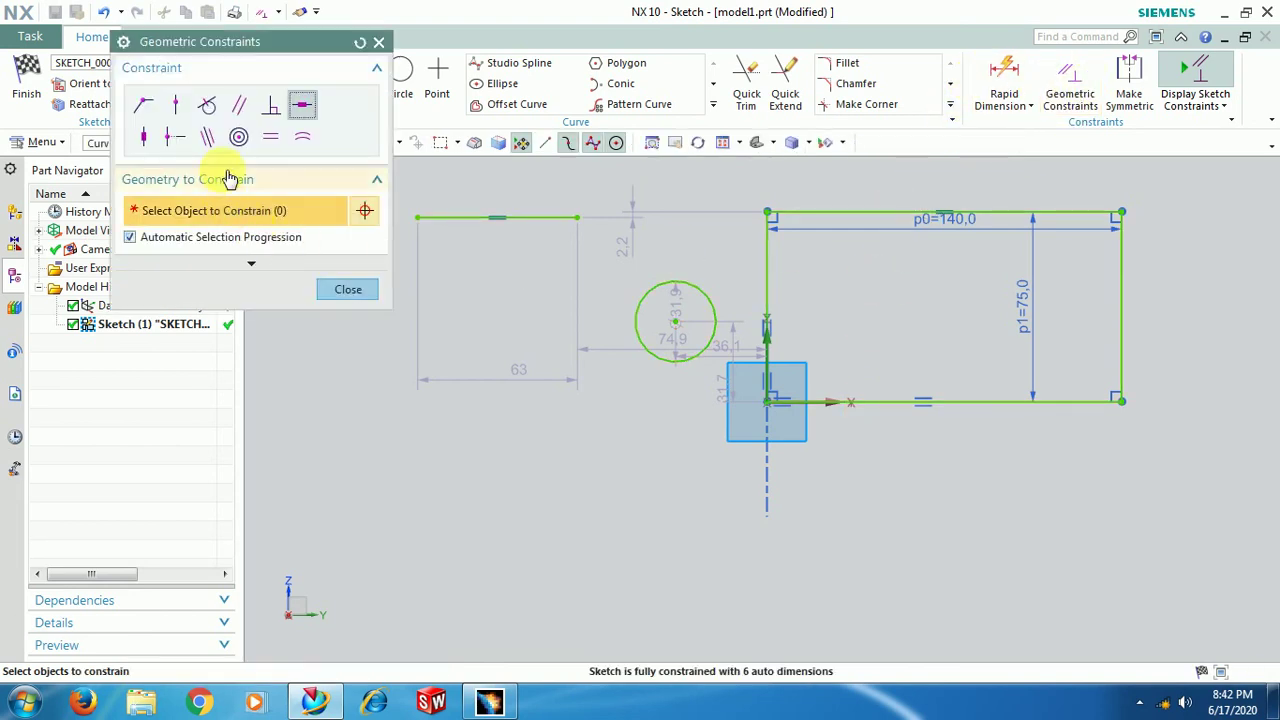
{"action": "left_click", "coordinate": [216, 108]}
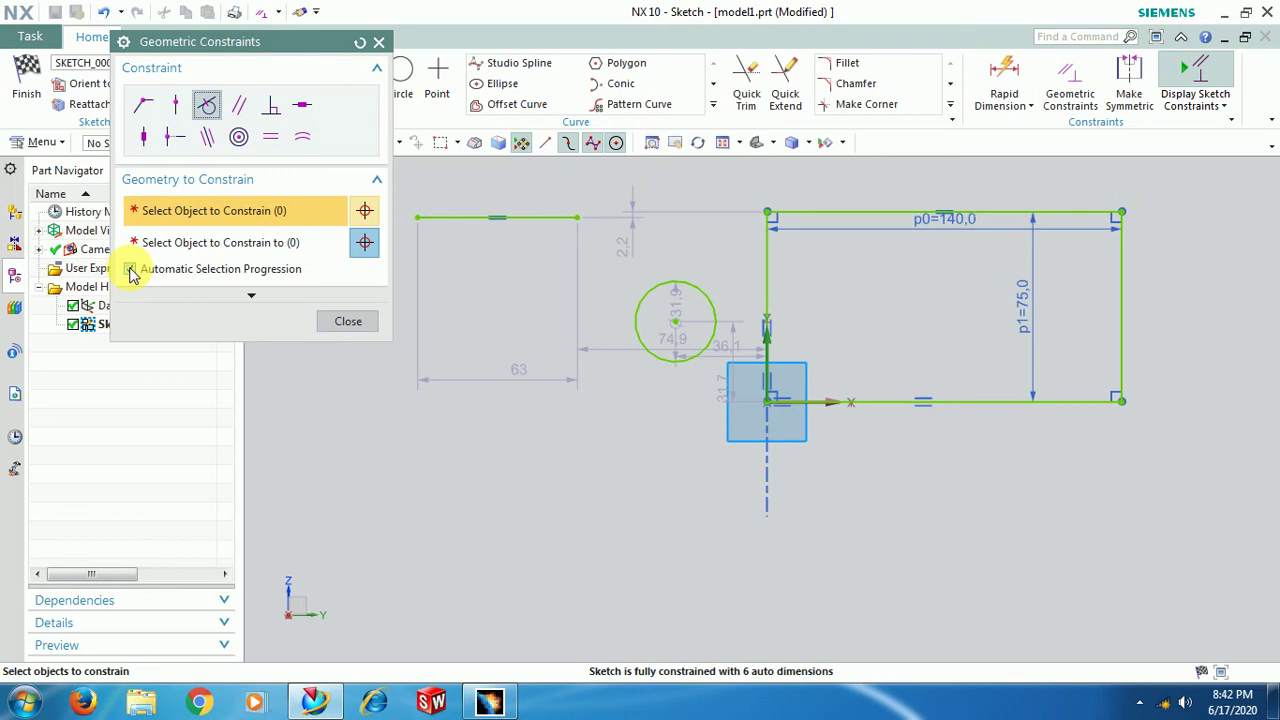
{"action": "left_click", "coordinate": [873, 397]}
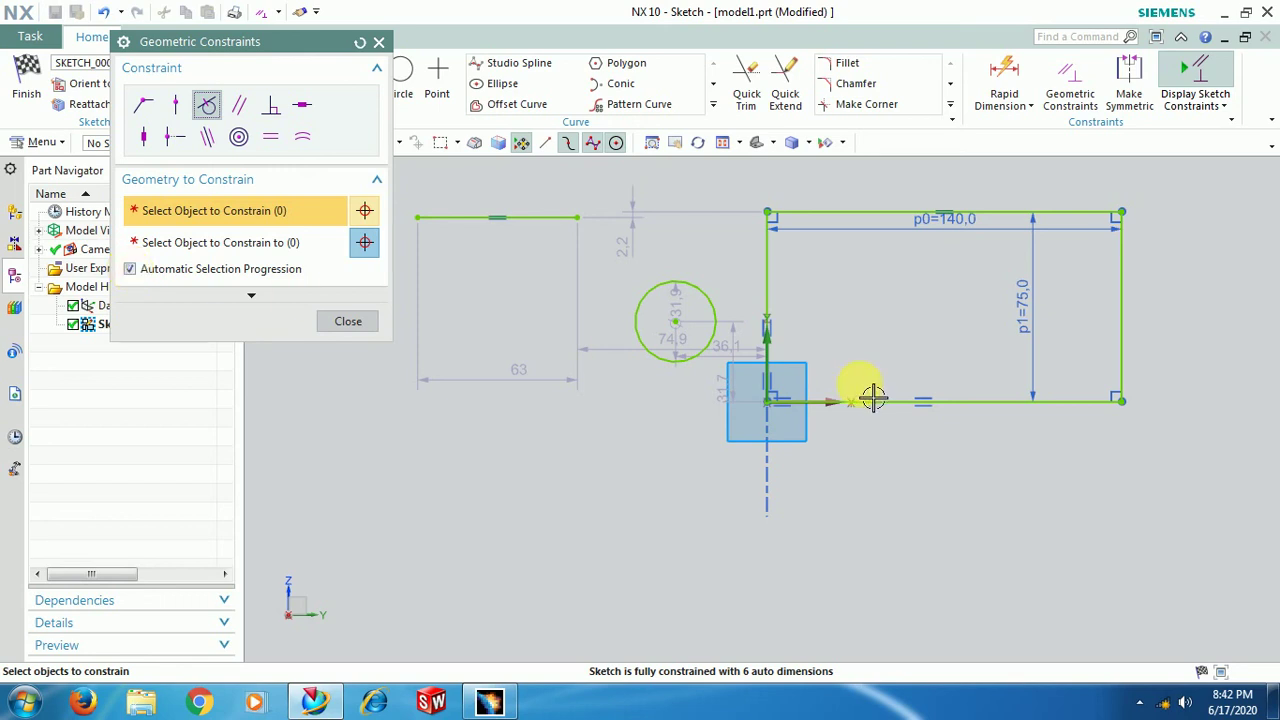
{"action": "left_click", "coordinate": [733, 316]}
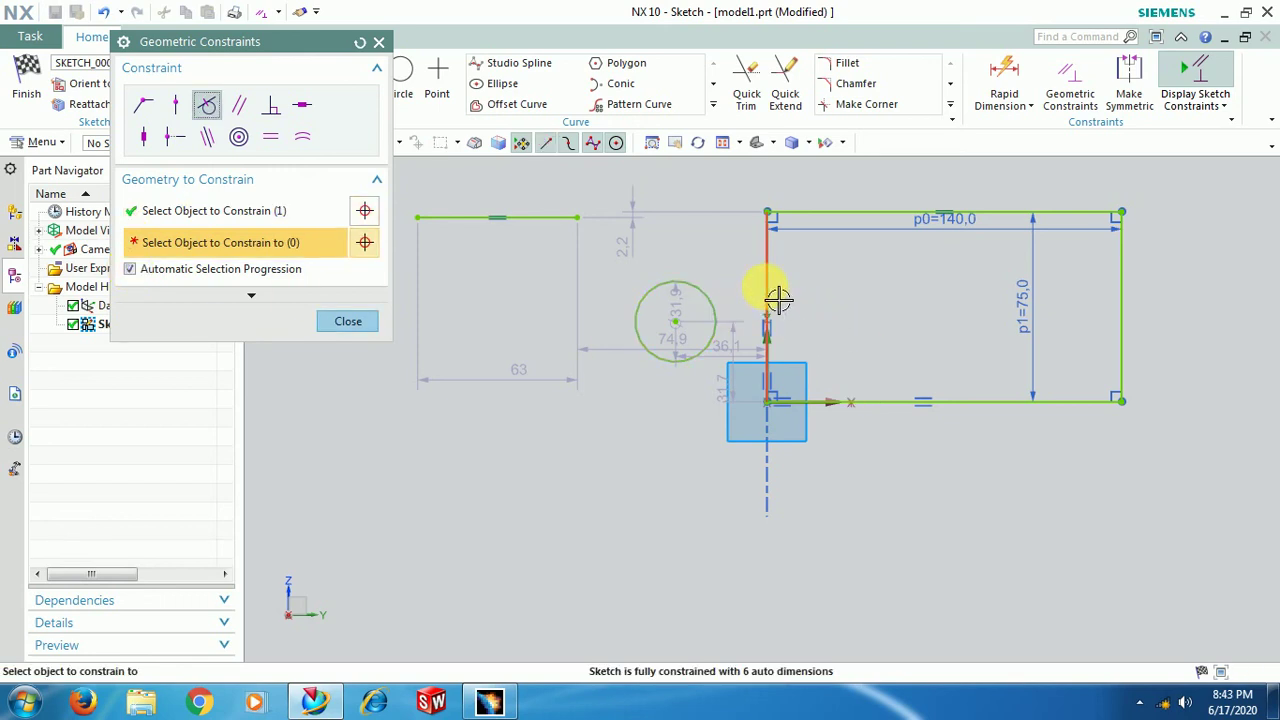
{"action": "left_click", "coordinate": [768, 295]}
{"action": "left_click", "coordinate": [682, 511]}
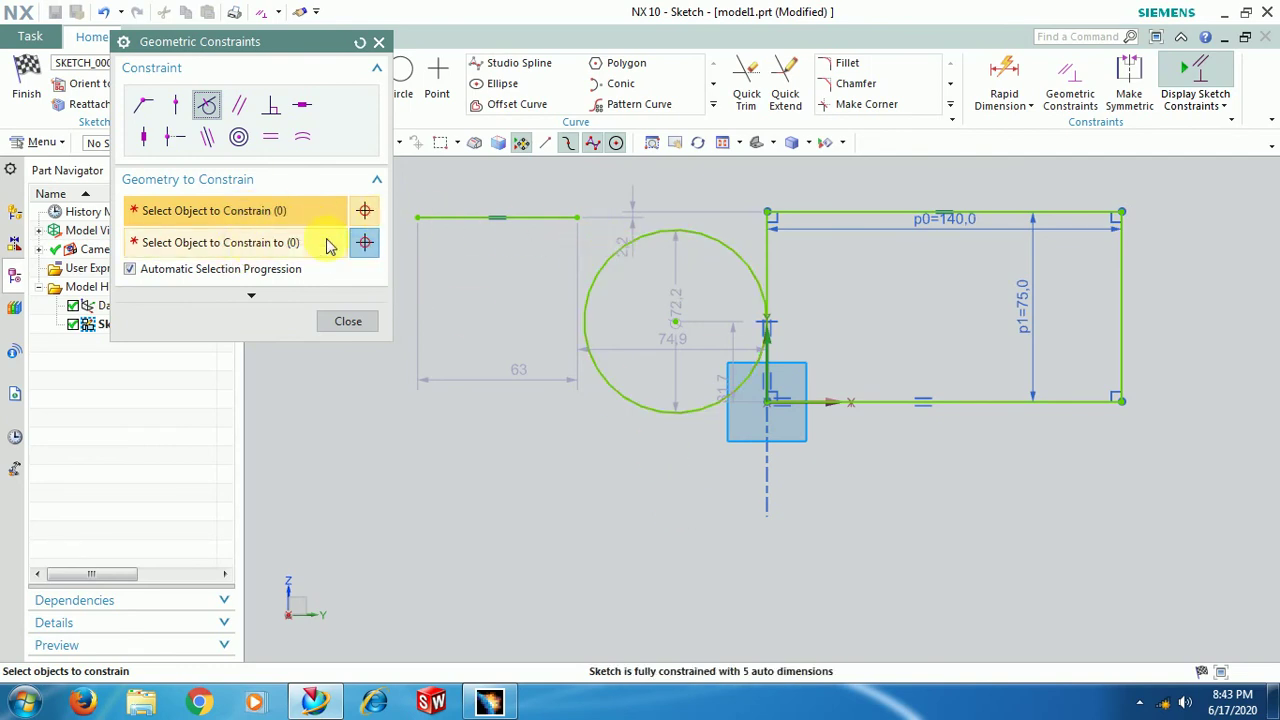
Apply a tangent constraint between the circle and the rectangle's lower edge, and finish constraining.
{"action": "left_click", "coordinate": [782, 287]}
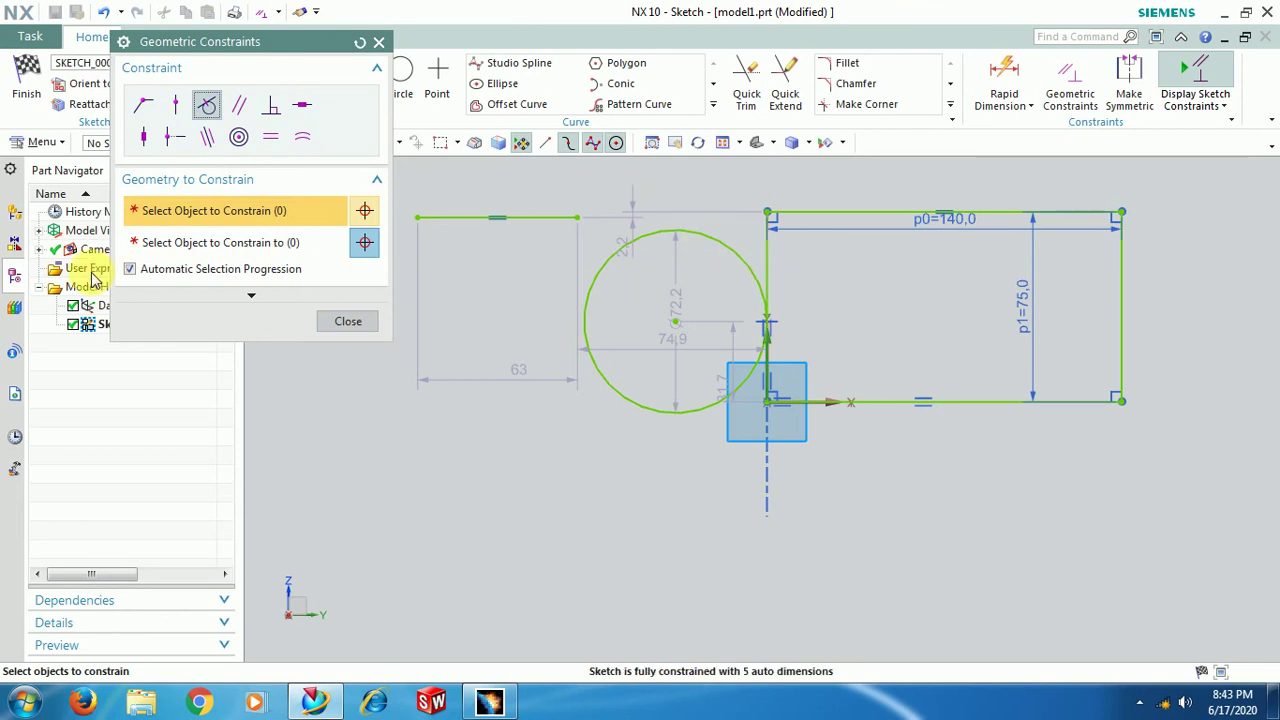
{"action": "left_click", "coordinate": [718, 408]}
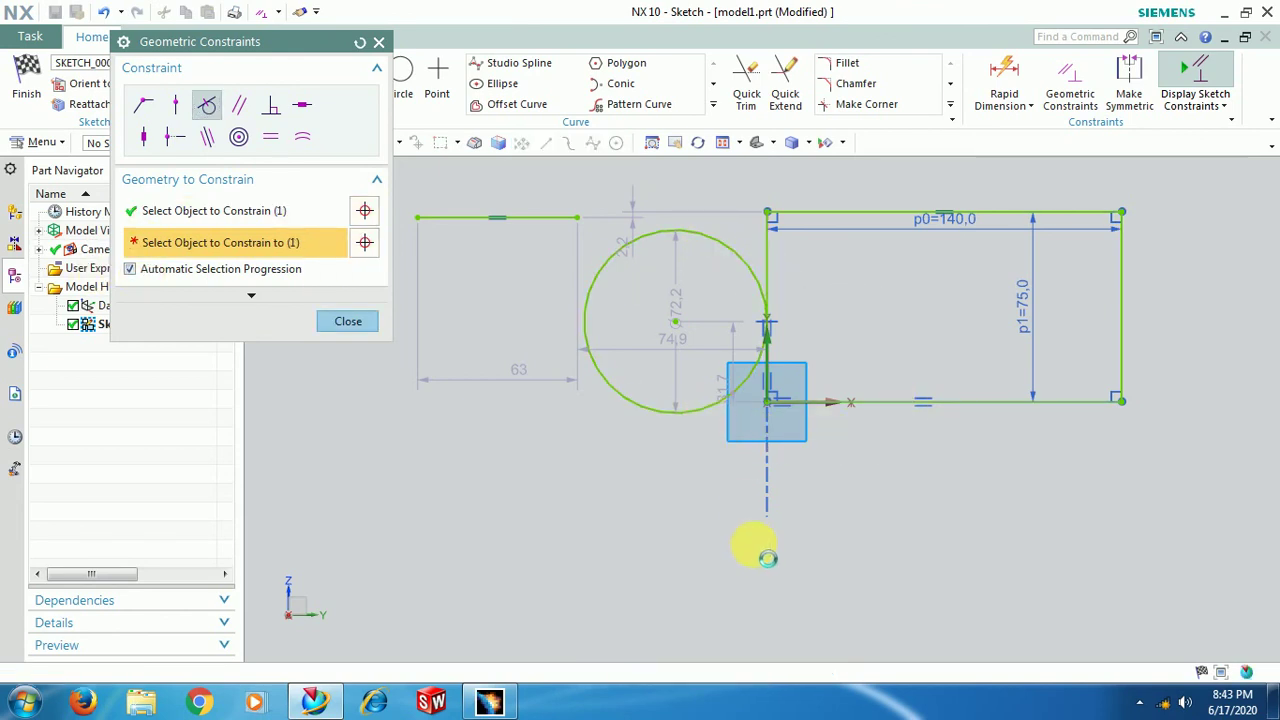
{"action": "left_click", "coordinate": [345, 321]}
Select the tangent constraint symbol on the rectangle's left edge and the horizontal constraint symbol on the separate line.
{"action": "left_click", "coordinate": [766, 322]}
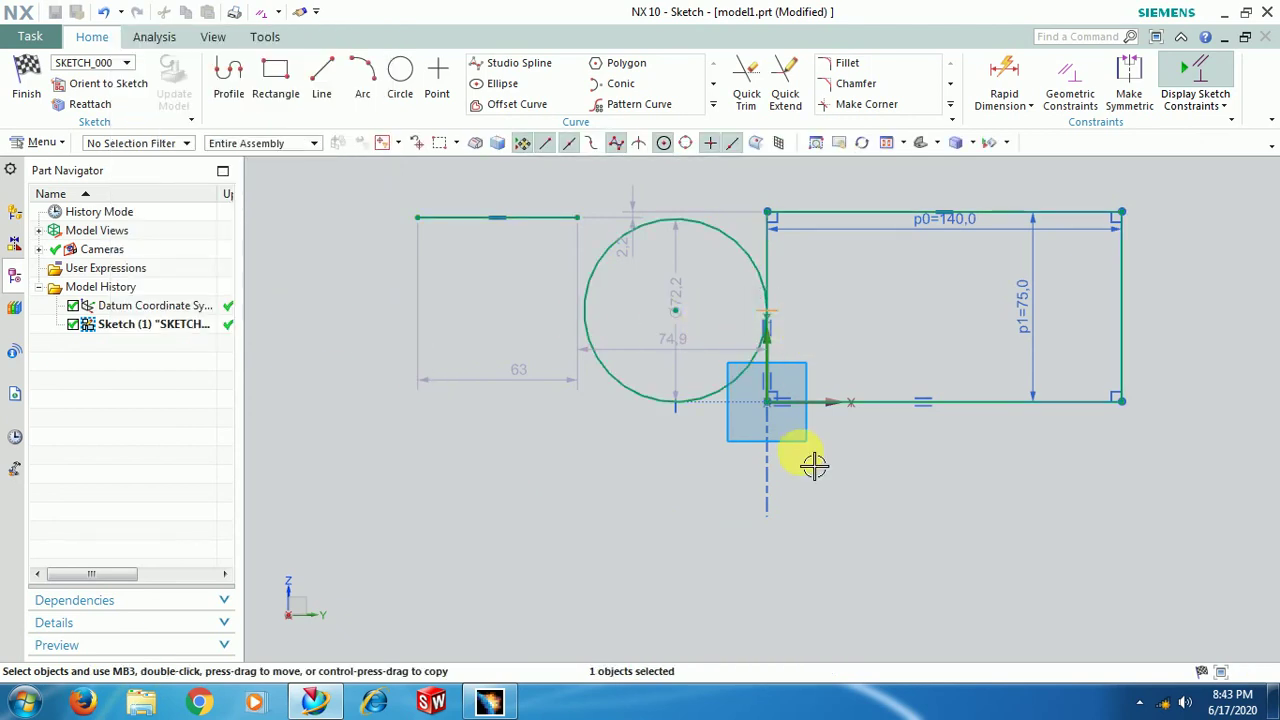
{"action": "left_click_drag", "start_coordinate": [902, 363], "coordinate": [966, 457]}
{"action": "left_click_drag", "start_coordinate": [490, 215], "coordinate": [538, 312]}
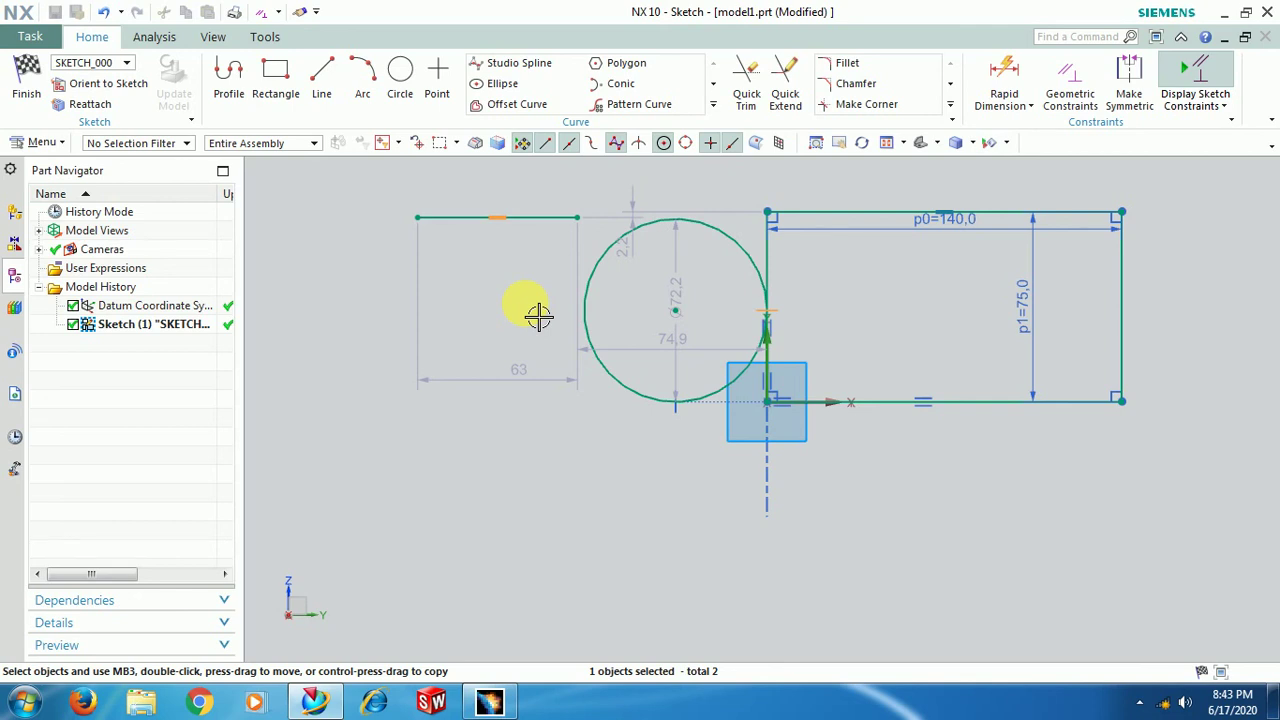
Finish the sketch and return to the modeling environment to view it in 3D.
{"action": "left_click", "coordinate": [27, 85]}
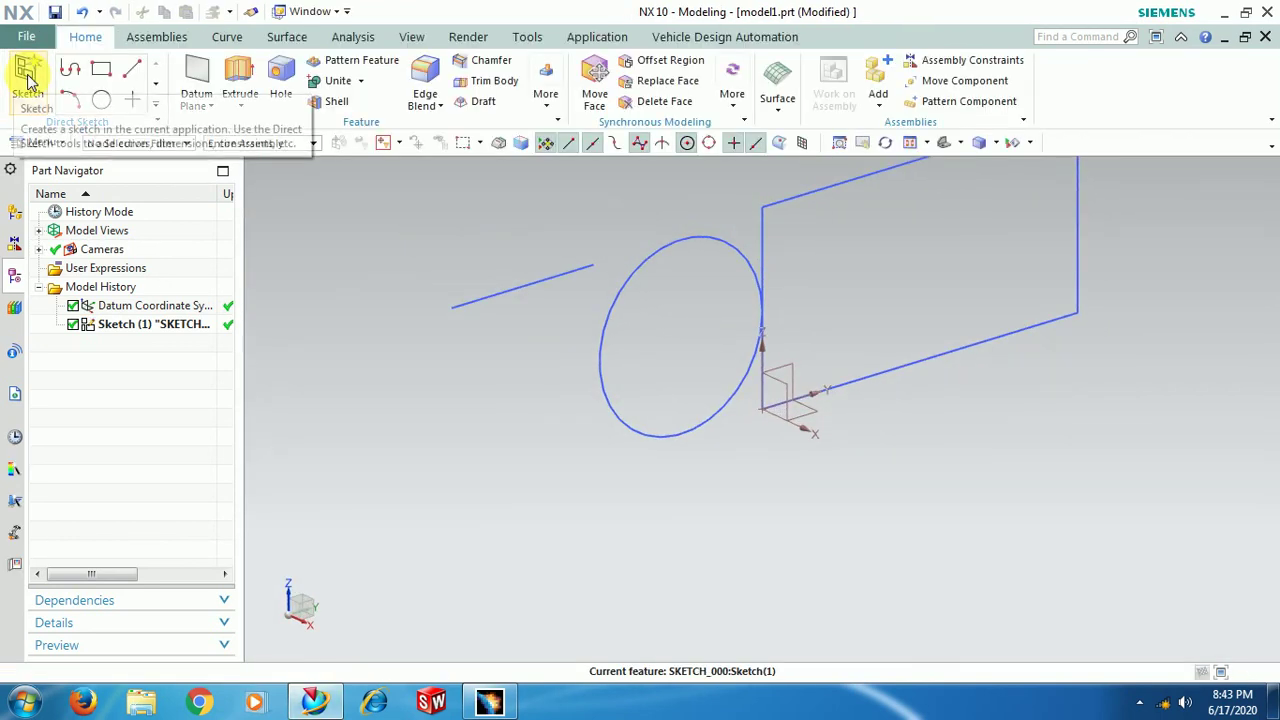
{"action": "mouse_move", "coordinate": [1050, 468]}
{"action": "middle_mouse_down"}
{"action": "mouse_move", "coordinate": [1001, 420]}
{"action": "mouse_move", "coordinate": [1020, 411]}
{"action": "mouse_move", "coordinate": [1020, 431]}
{"action": "mouse_move", "coordinate": [837, 400]}
{"action": "middle_mouse_up"}
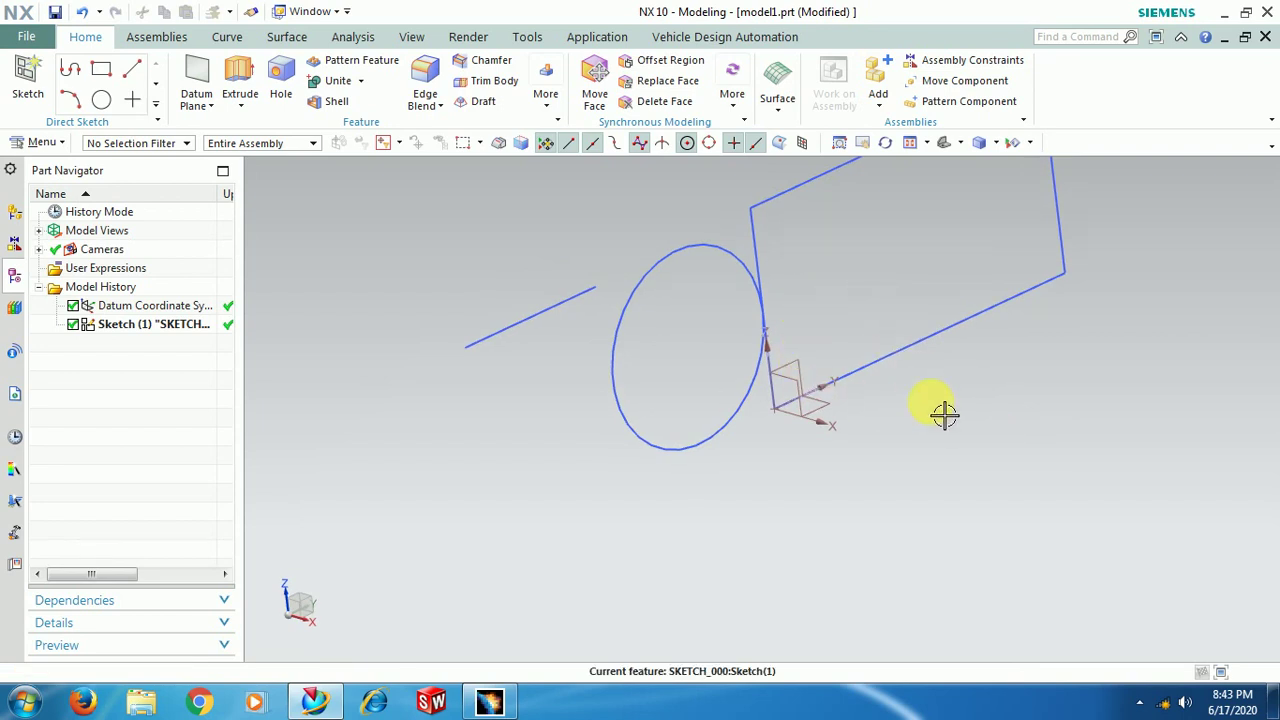
{"action": "mouse_move", "coordinate": [931, 437]}
{"action": "middle_mouse_down"}
{"action": "mouse_move", "coordinate": [877, 423]}
{"action": "mouse_move", "coordinate": [920, 437]}
{"action": "middle_mouse_up"}
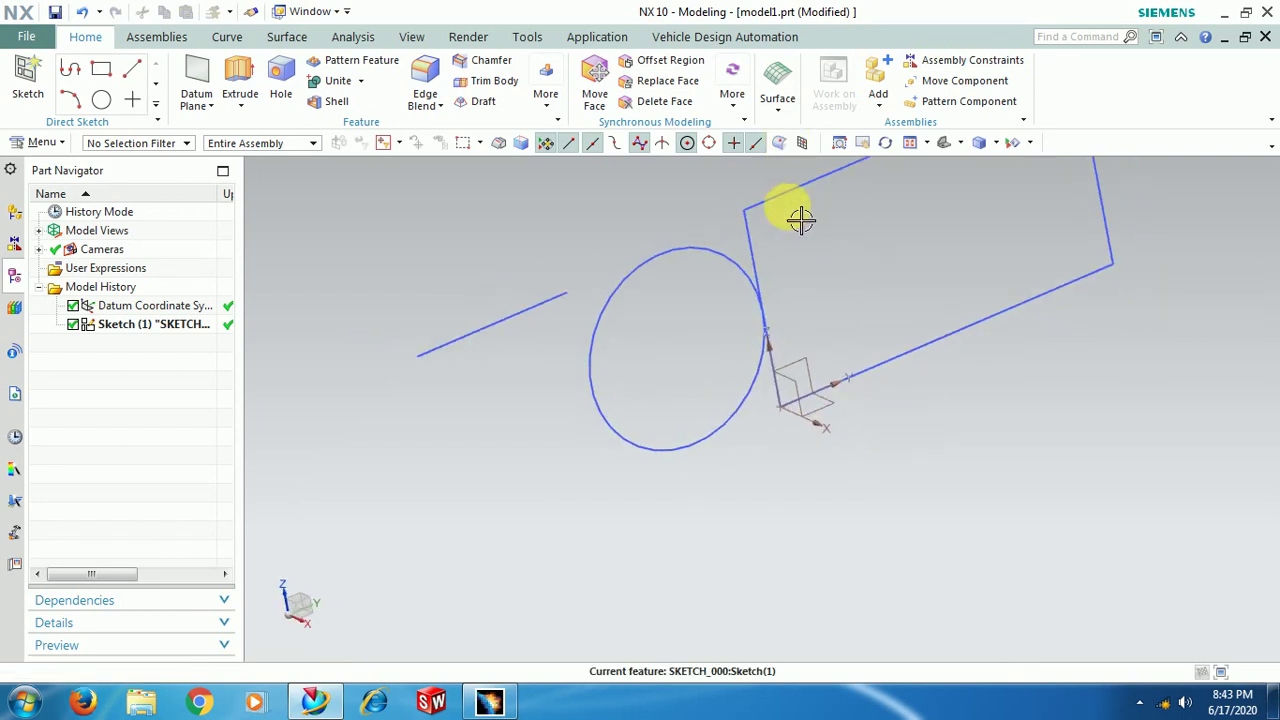
{"action": "scroll", "coordinate": [804, 225], "scroll_direction": "up", "scroll_amount": 3}
{"action": "scroll", "coordinate": [802, 223], "scroll_direction": "down", "scroll_amount": 4}
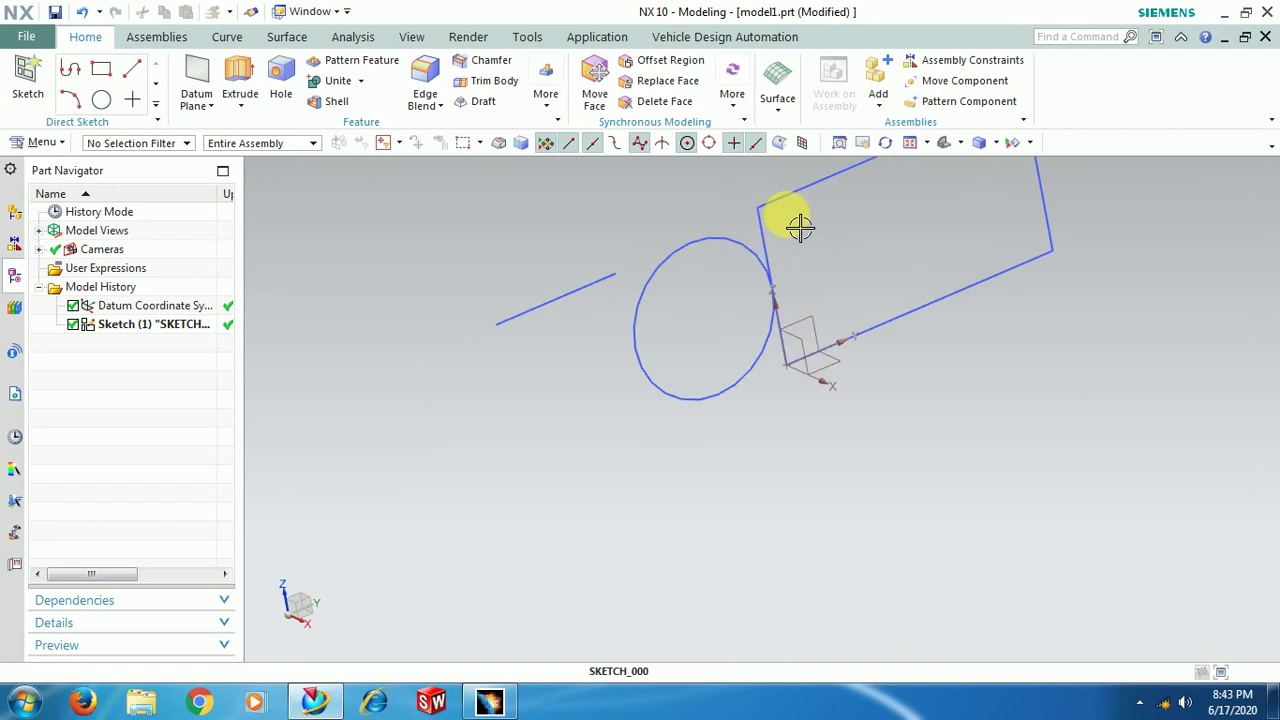
{"action": "scroll", "coordinate": [806, 250], "scroll_direction": "up", "scroll_amount": 3}
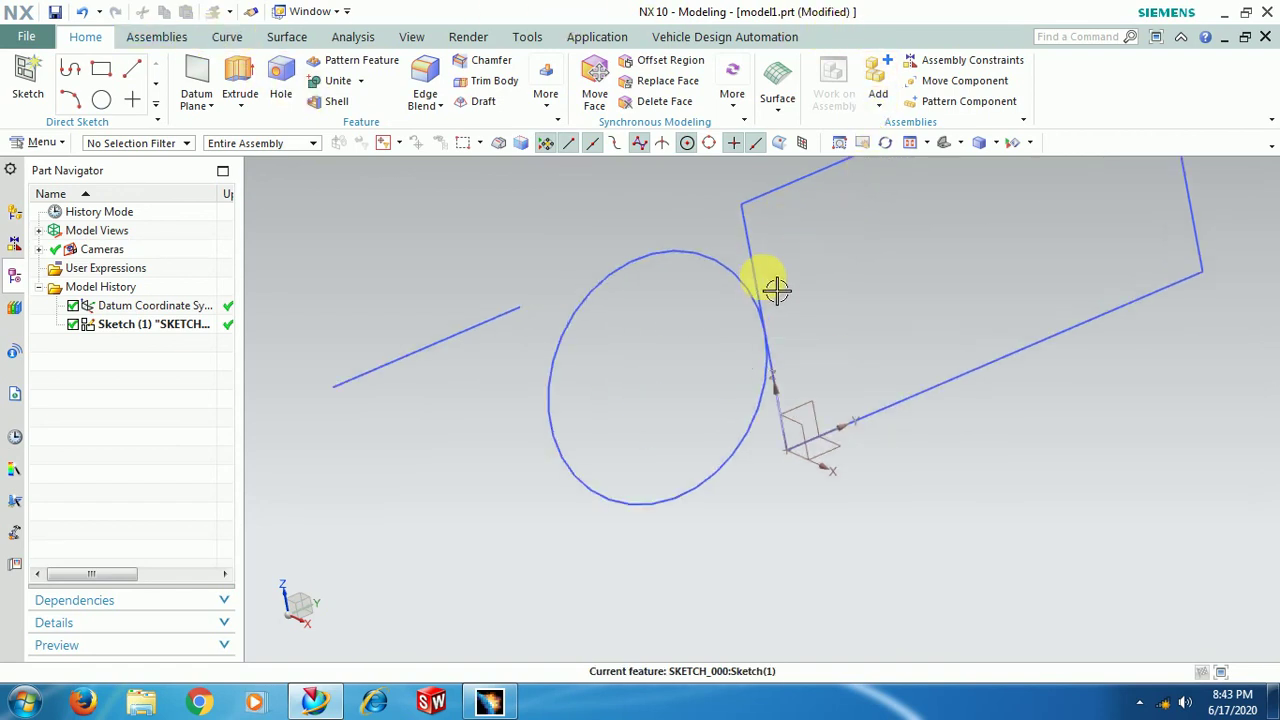
{"action": "middle_click_drag", "start_coordinate": [774, 289], "coordinate": [757, 289]}
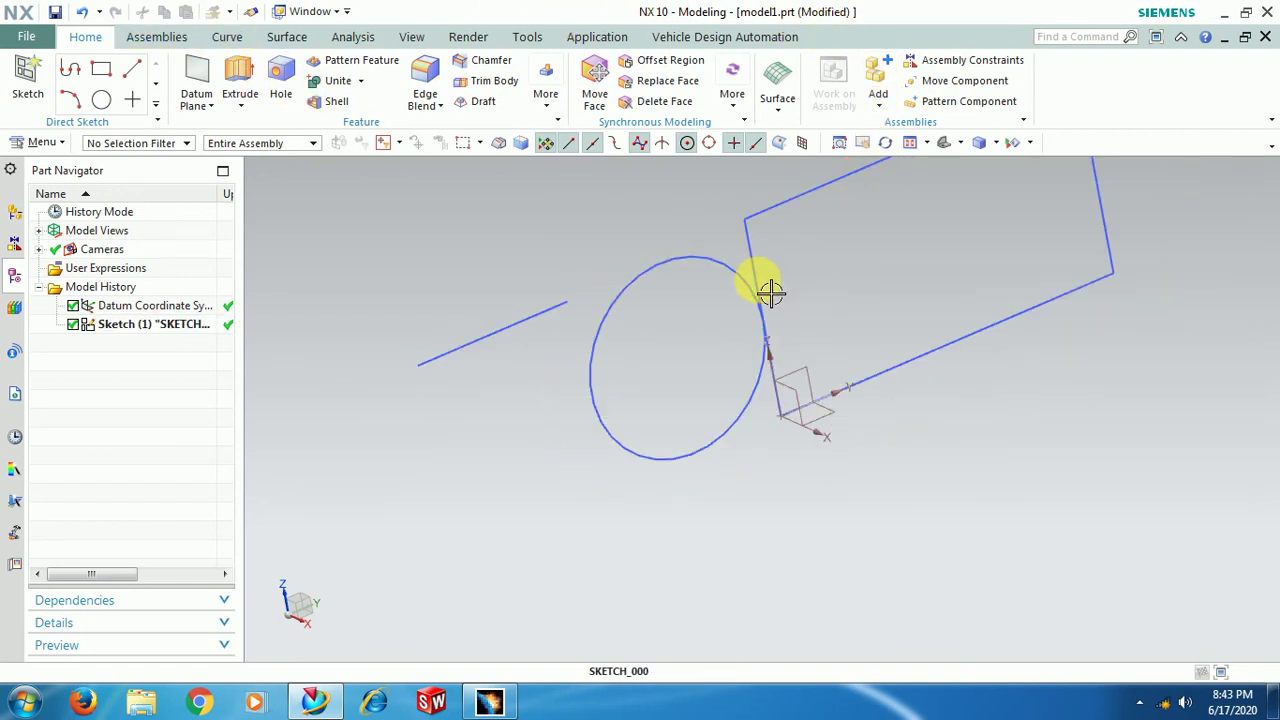
Reopen the finished sketch for editing and open it in the Sketch Task Environment.
{"action": "double_click", "coordinate": [172, 330]}
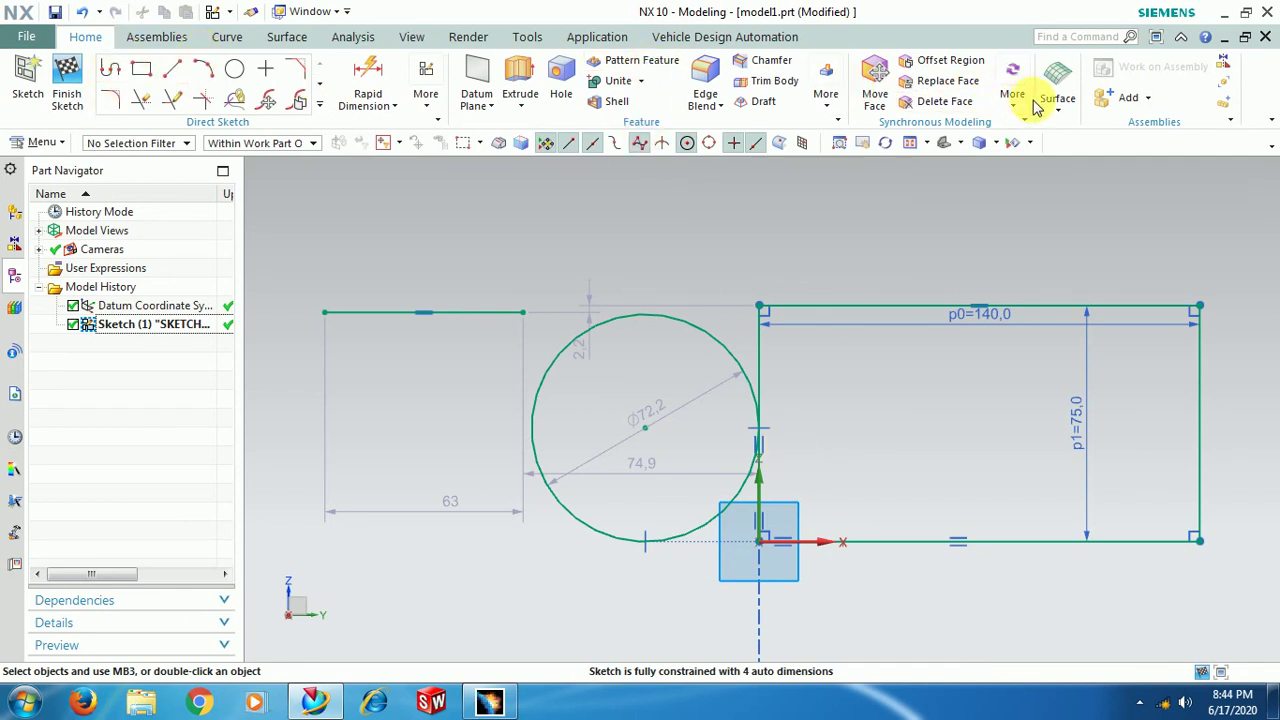
{"action": "left_click", "coordinate": [430, 110]}
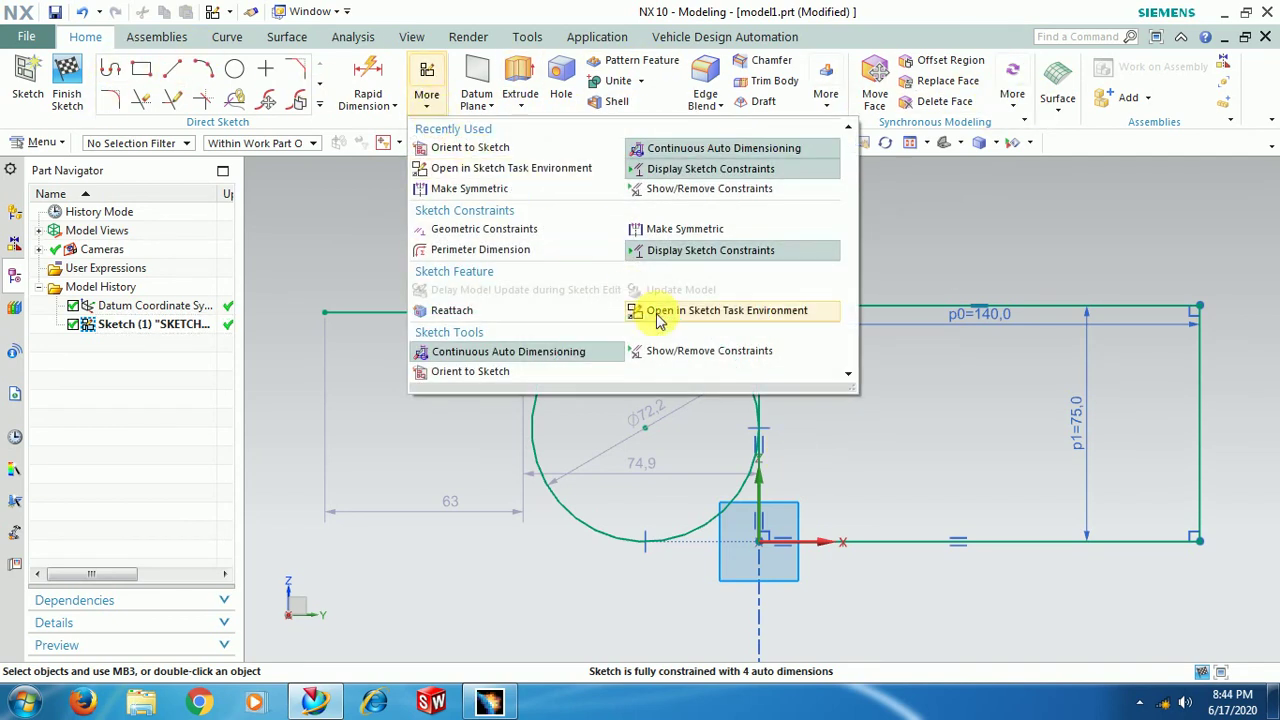
{"action": "left_click", "coordinate": [917, 266]}
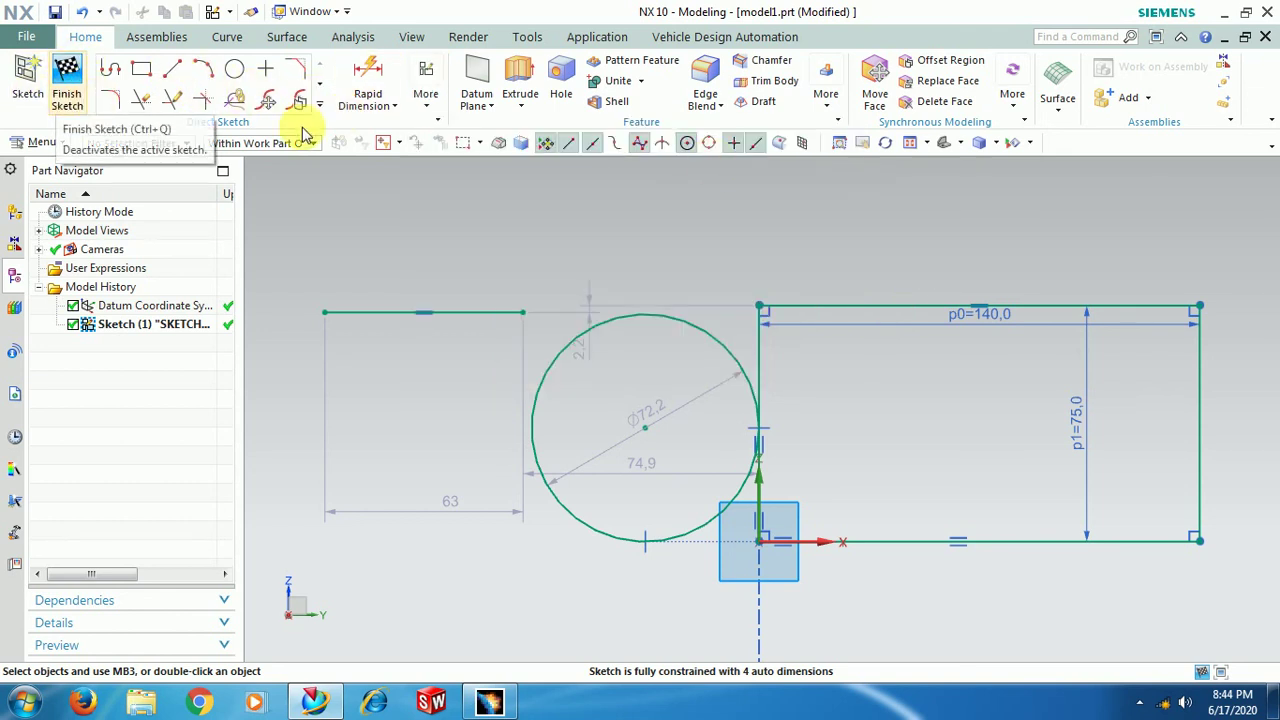
{"action": "left_click", "coordinate": [425, 105]}
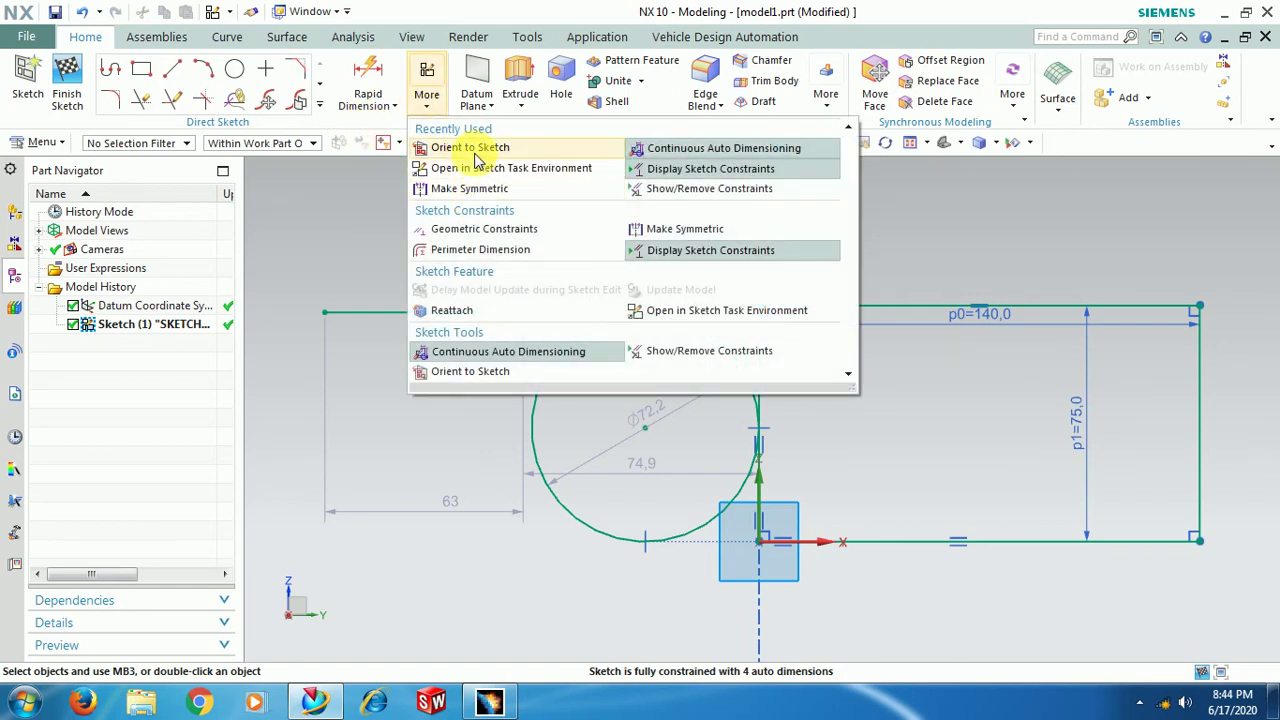
{"action": "left_click", "coordinate": [137, 100]}
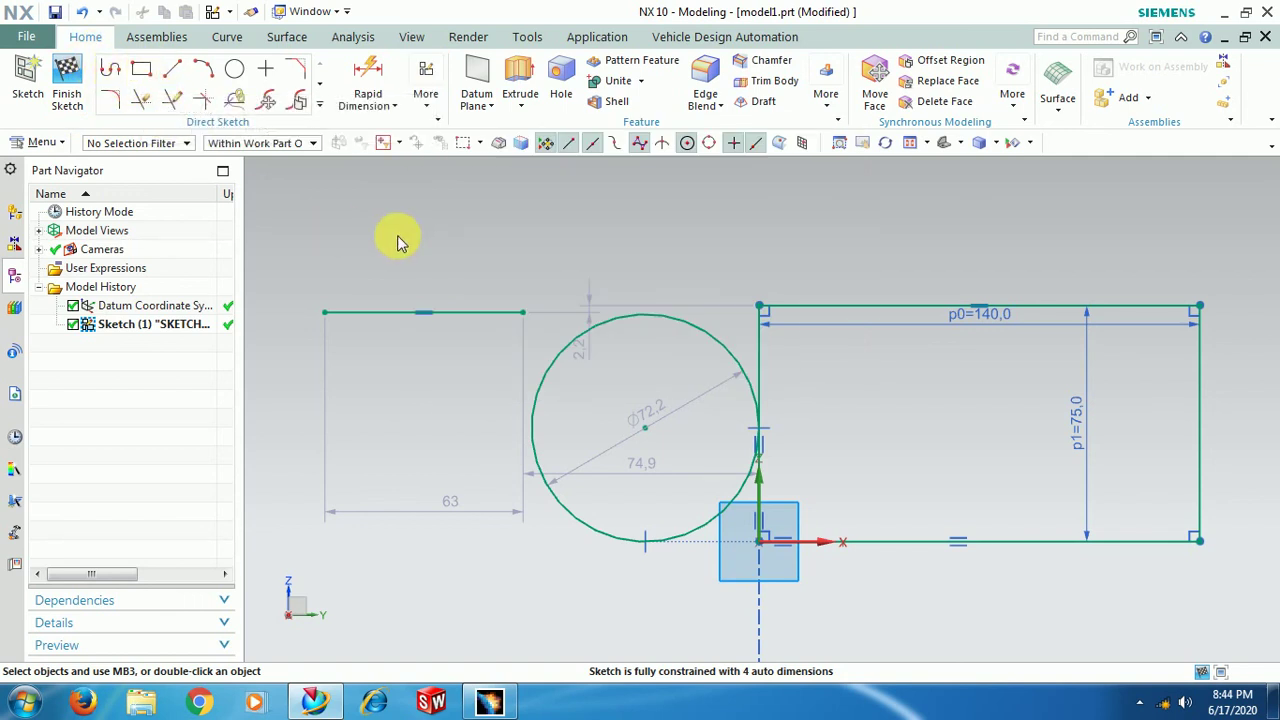
{"action": "left_click", "coordinate": [424, 104]}
{"action": "left_click", "coordinate": [430, 112]}
{"action": "left_click", "coordinate": [434, 117]}
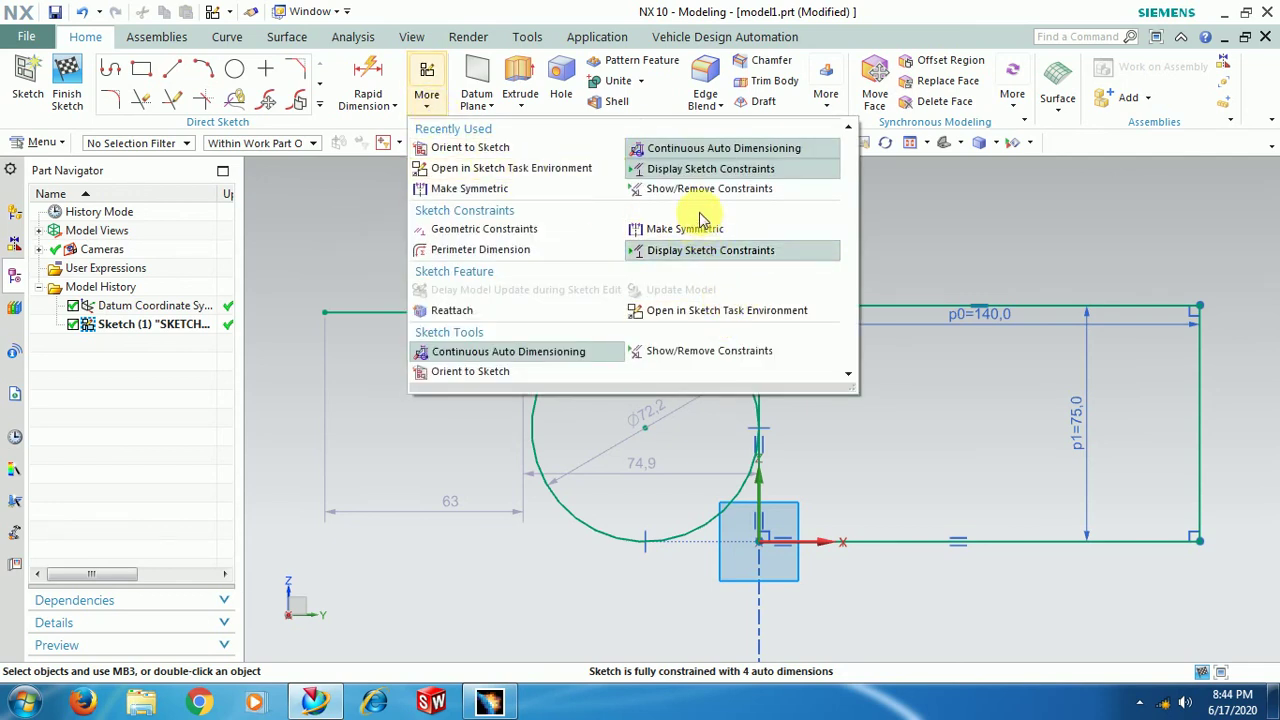
{"action": "left_click", "coordinate": [703, 316]}
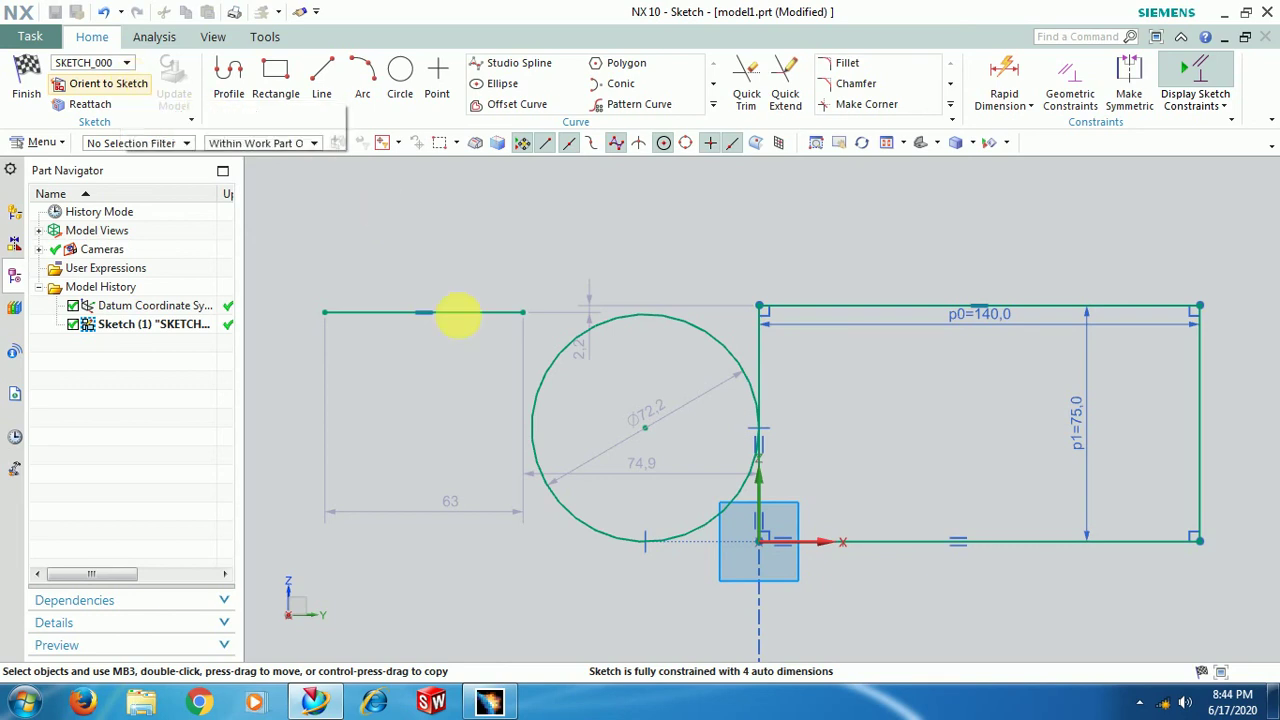
{"action": "scroll", "coordinate": [869, 290], "scroll_direction": "up", "scroll_amount": 2}
{"action": "scroll", "coordinate": [869, 290], "scroll_direction": "down", "scroll_amount": 3}
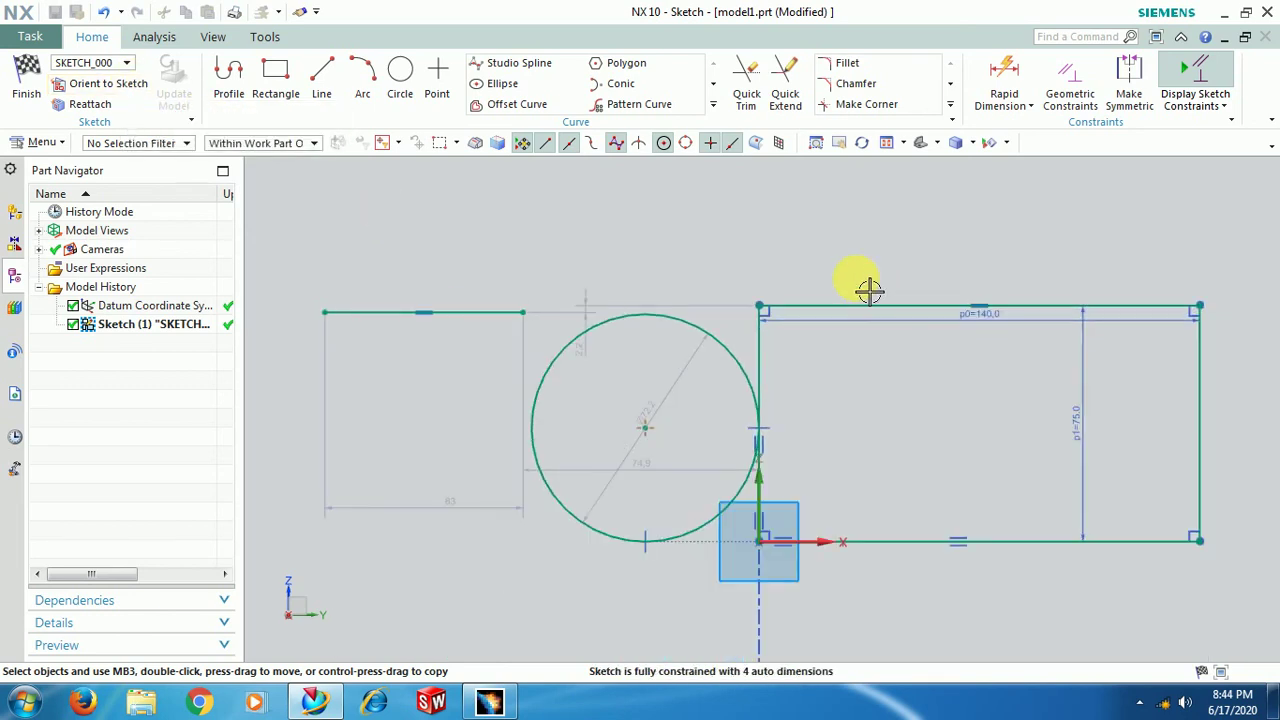
{"action": "scroll", "coordinate": [869, 290], "scroll_direction": "up", "scroll_amount": 1}
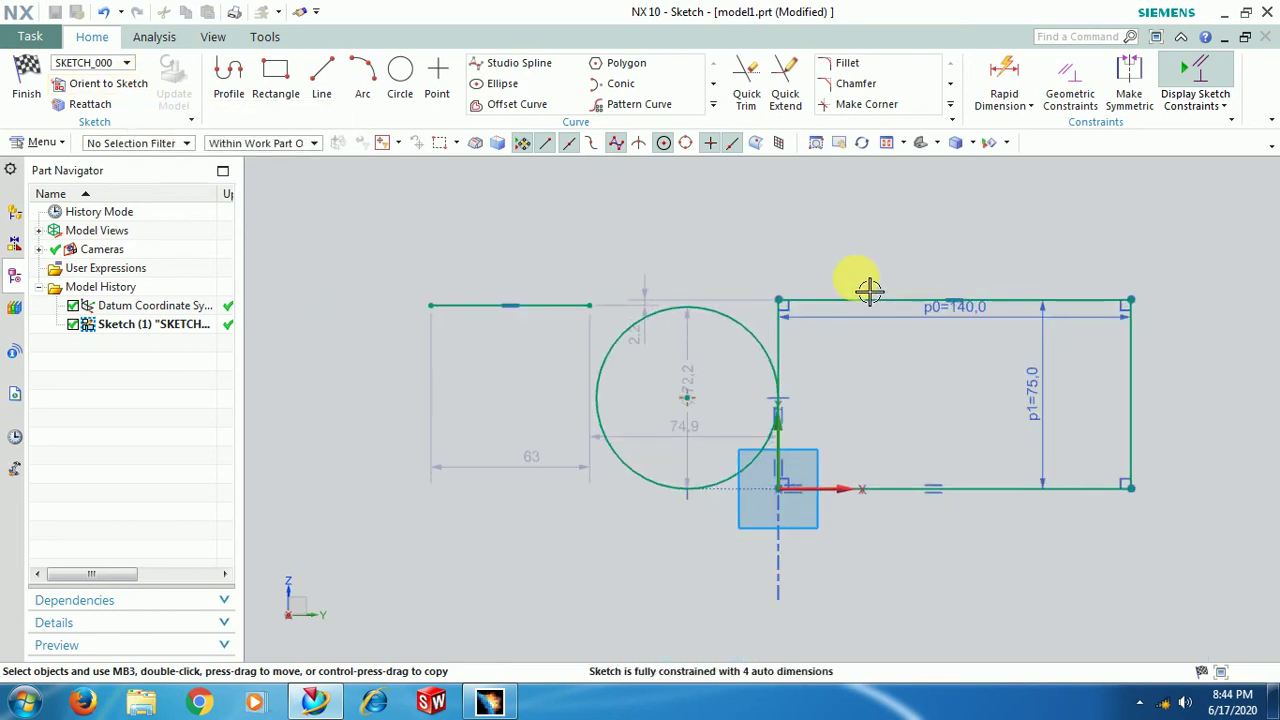